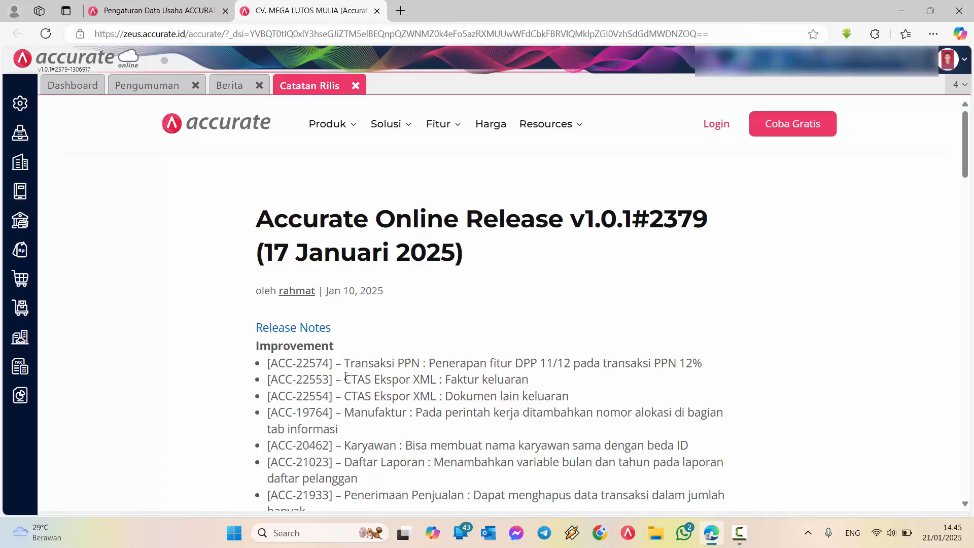
Examine the release notes on the PPN 12% DPP 11/12 feature and the two CTAS Ekspor XML improvements
left_click_drag(346, 376, 572, 391)
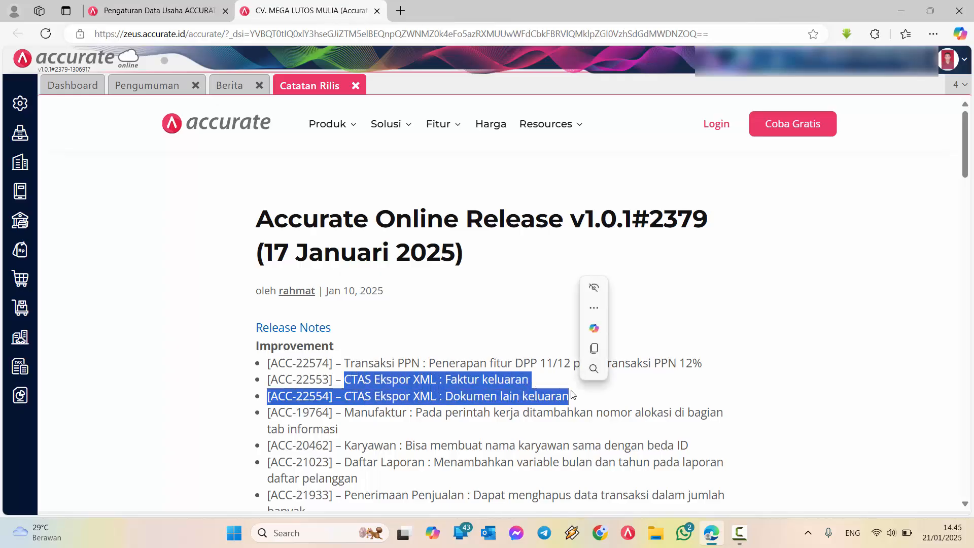
left_click(369, 374)
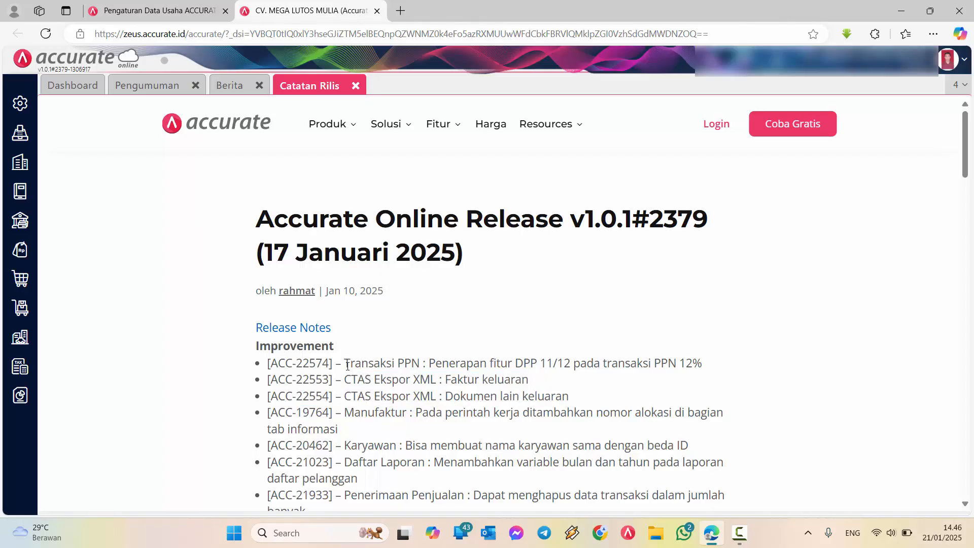
left_click_drag(346, 365, 573, 400)
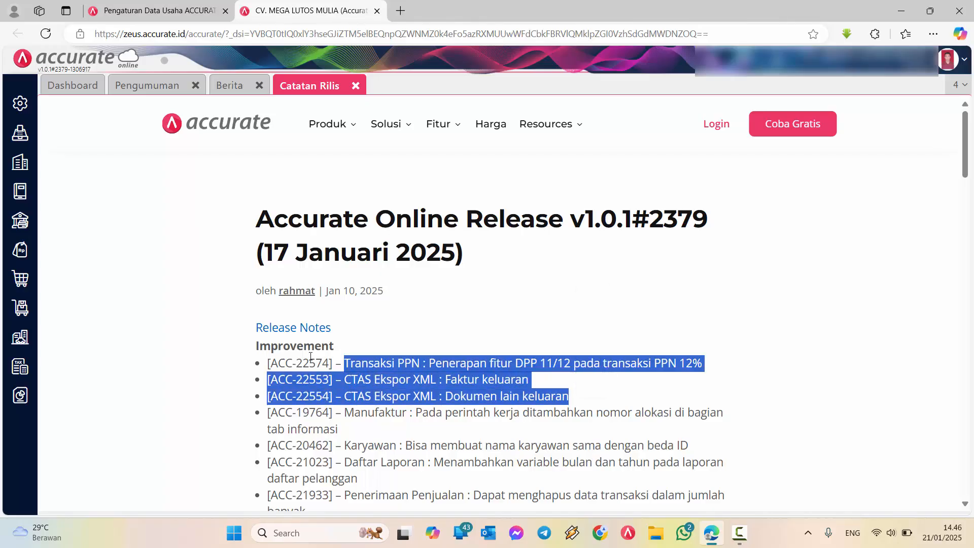
left_click(272, 359)
left_click_drag(269, 362, 587, 401)
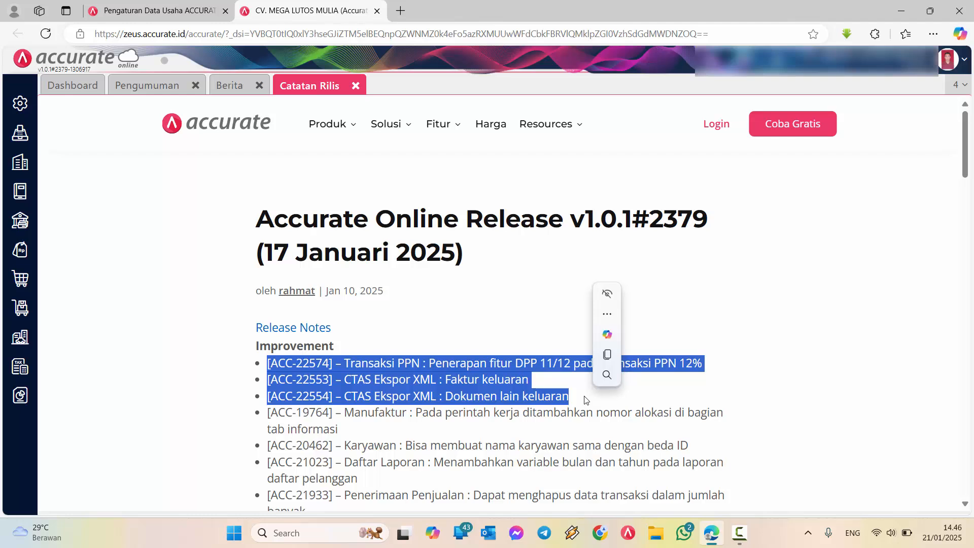
Open the customer list (Pelanggan) of the sales module and check the number of customer records
left_click(21, 249)
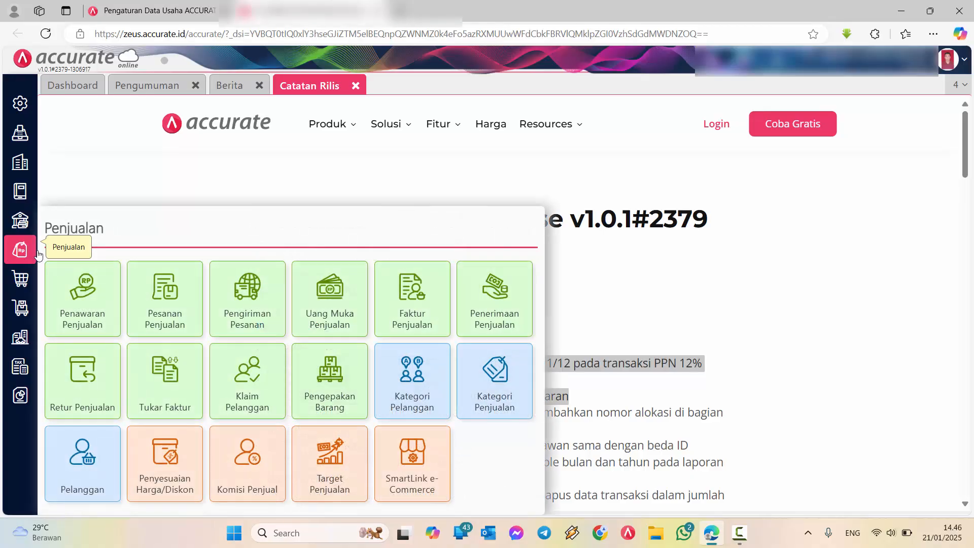
left_click(86, 460)
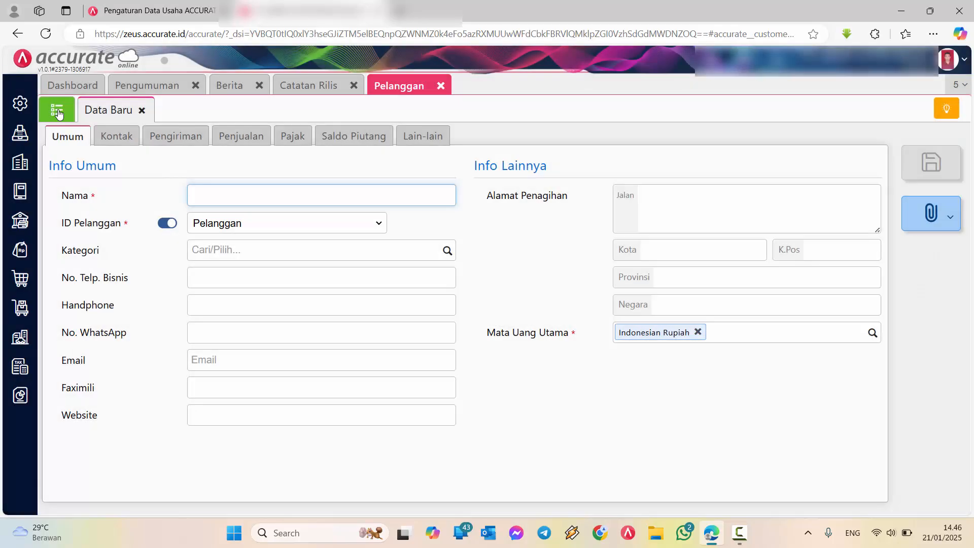
left_click(58, 109)
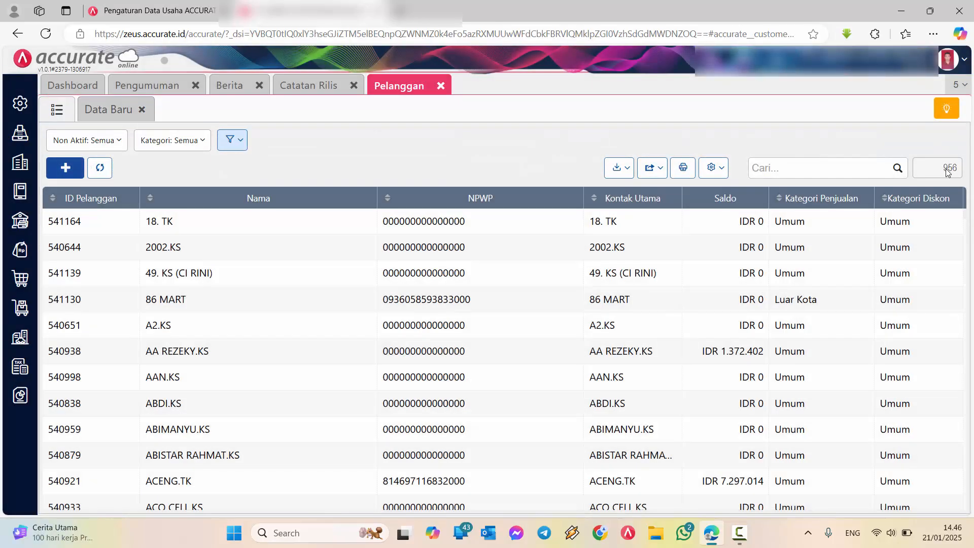
left_click_drag(944, 173, 958, 173)
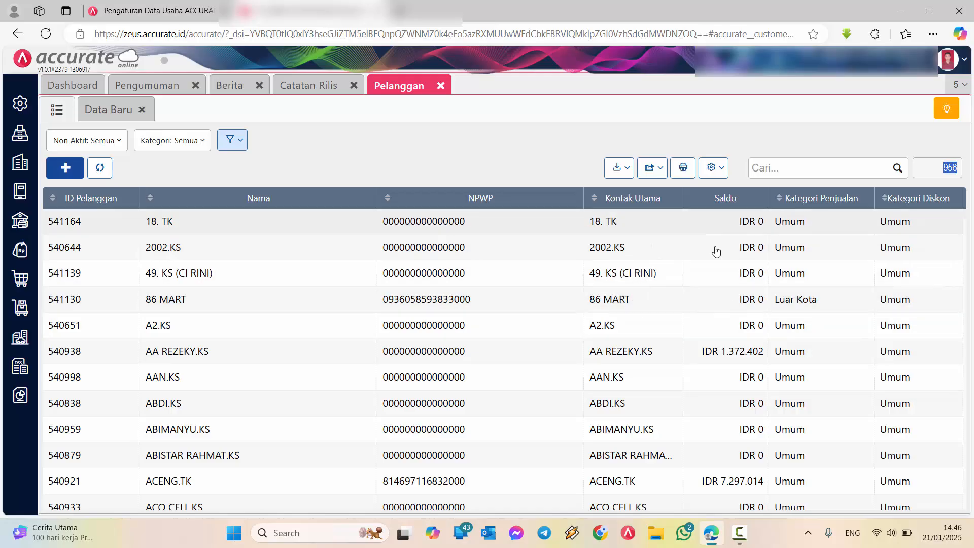
Search the customer list by the customer's first name and open the matching customer record
left_click(798, 167)
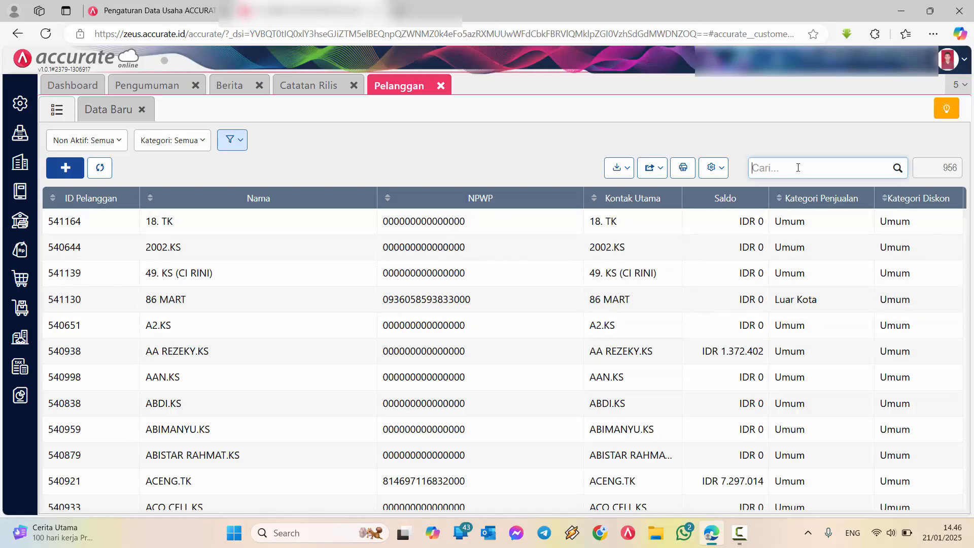
type("arnold")
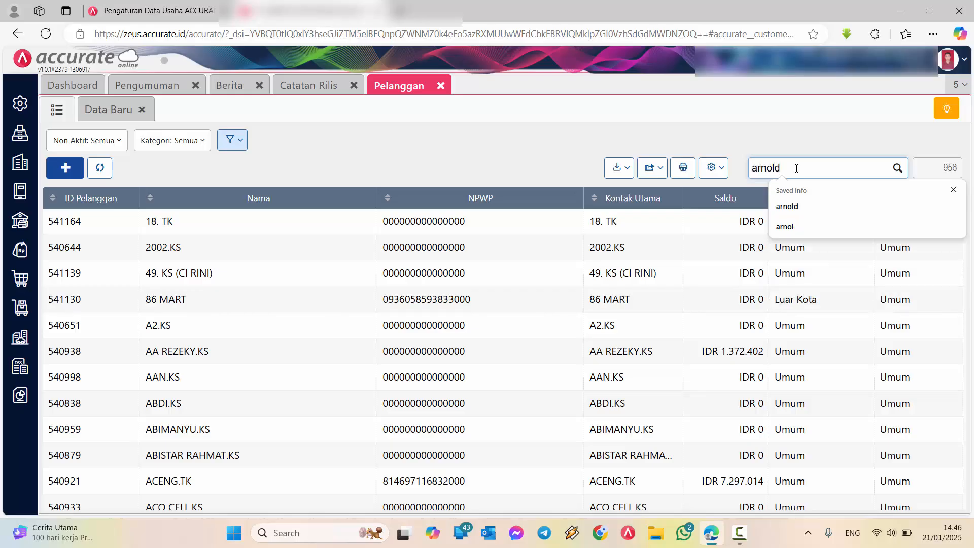
key("Return")
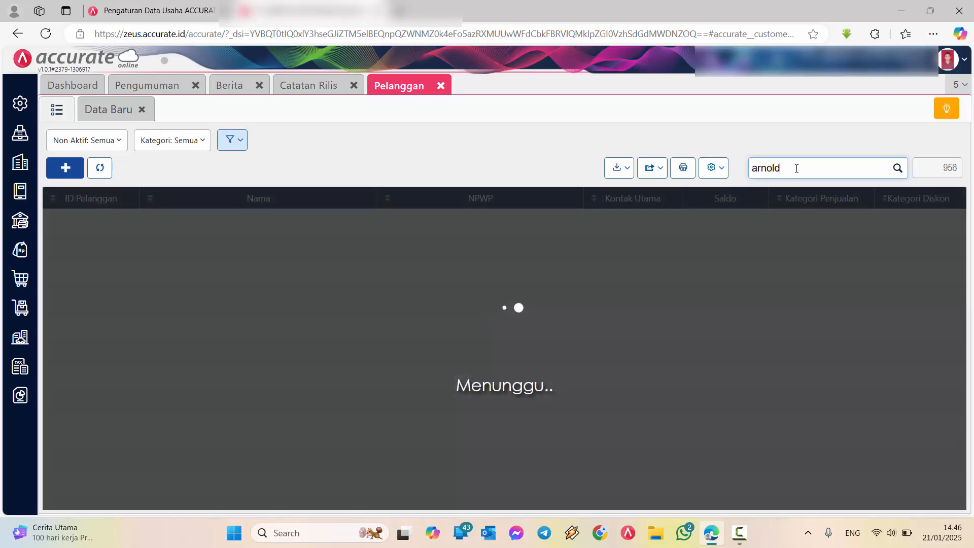
key("Return")
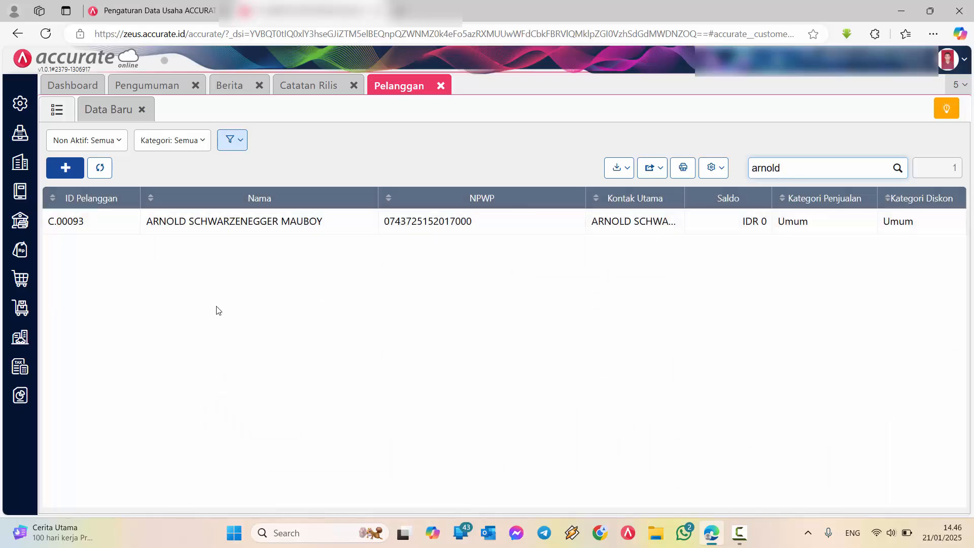
double_click(264, 228)
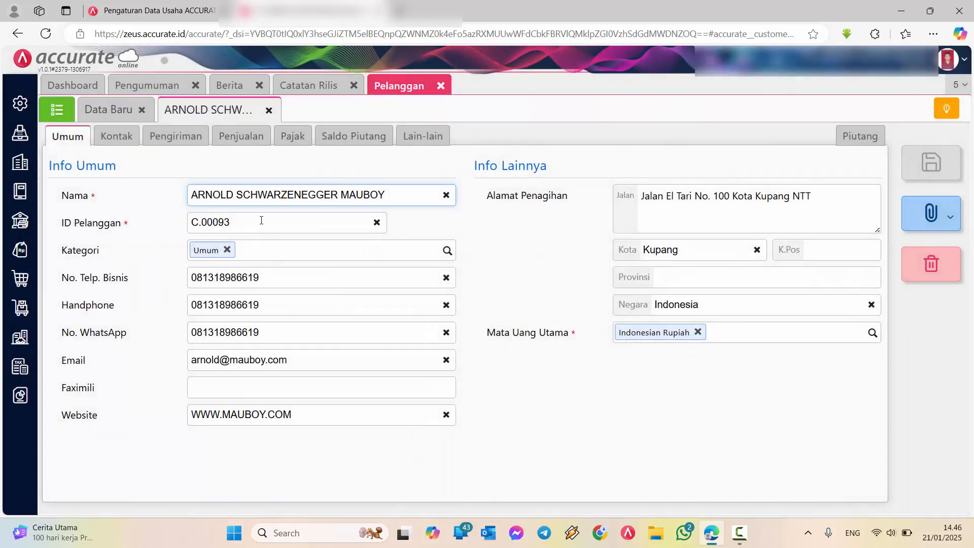
Examine the NIK/Paspor, NPWP and NITKU fields in the customer's tax details
left_click(301, 144)
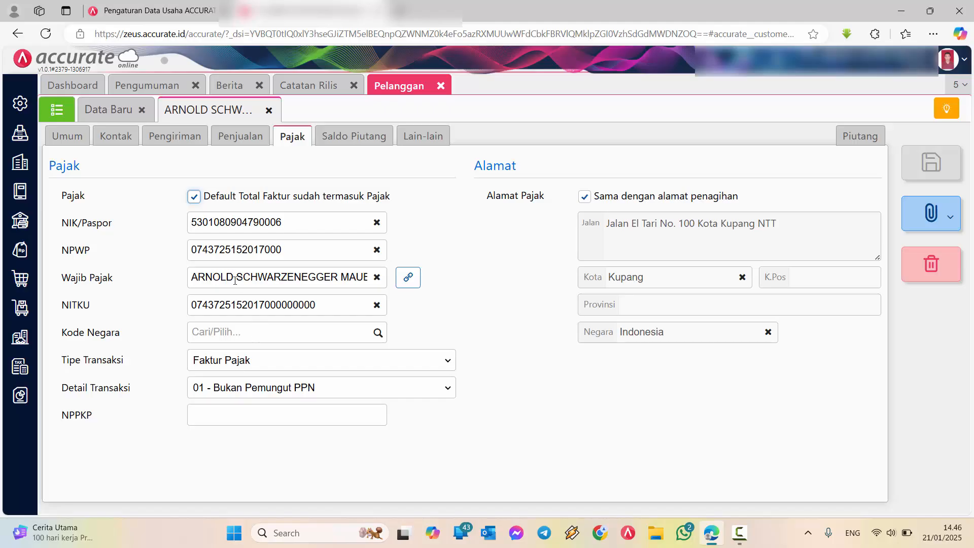
left_click_drag(324, 307, 182, 309)
left_click_drag(95, 313, 60, 307)
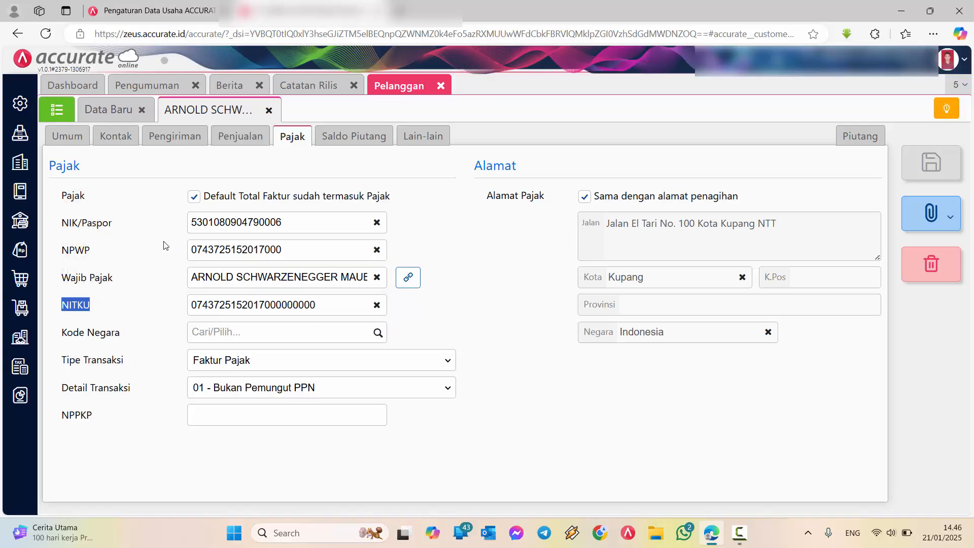
left_click_drag(292, 223, 199, 223)
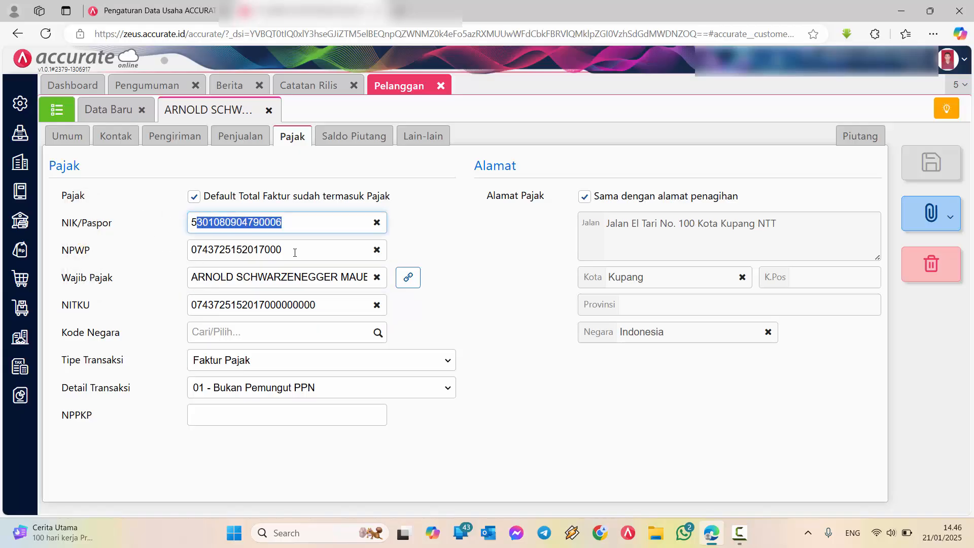
left_click_drag(295, 252, 183, 253)
left_click_drag(108, 223, 60, 224)
left_click_drag(92, 254, 61, 253)
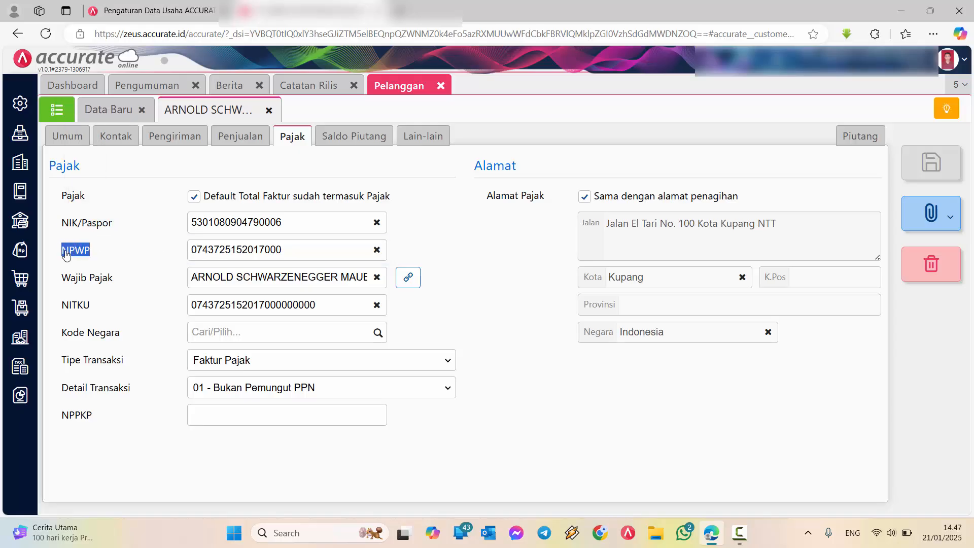
left_click_drag(102, 307, 61, 306)
Set the customer's tax country code (Kode Negara) to IDN for Indonesia
left_click(358, 332)
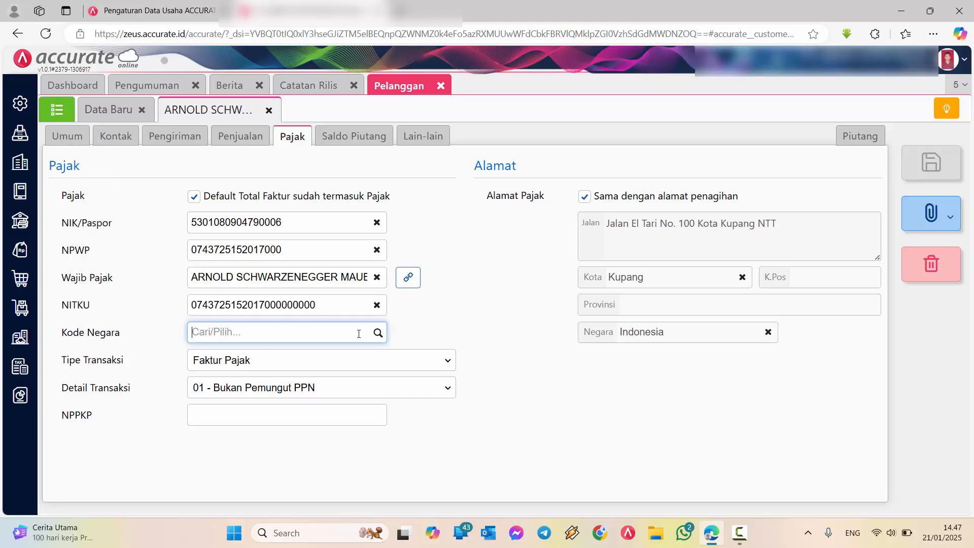
type("indones")
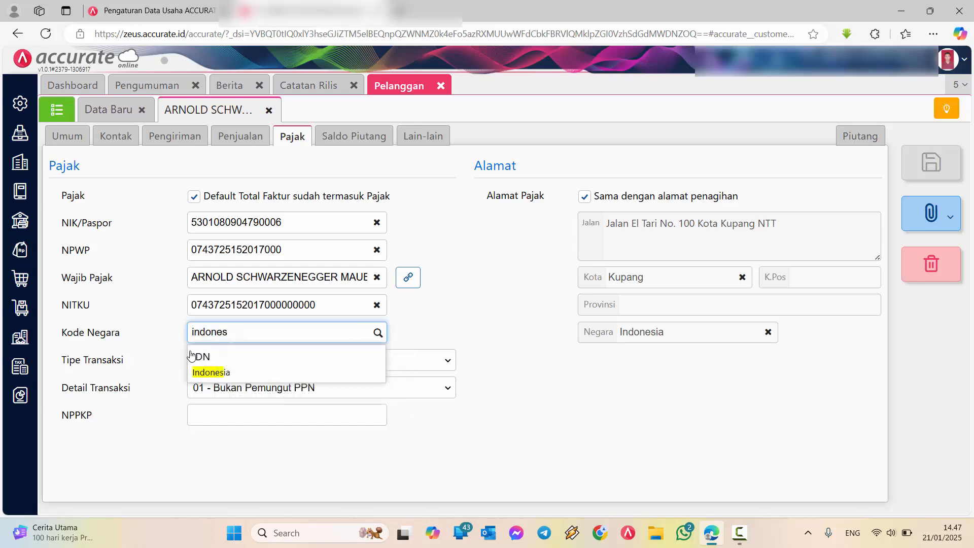
left_click(197, 355)
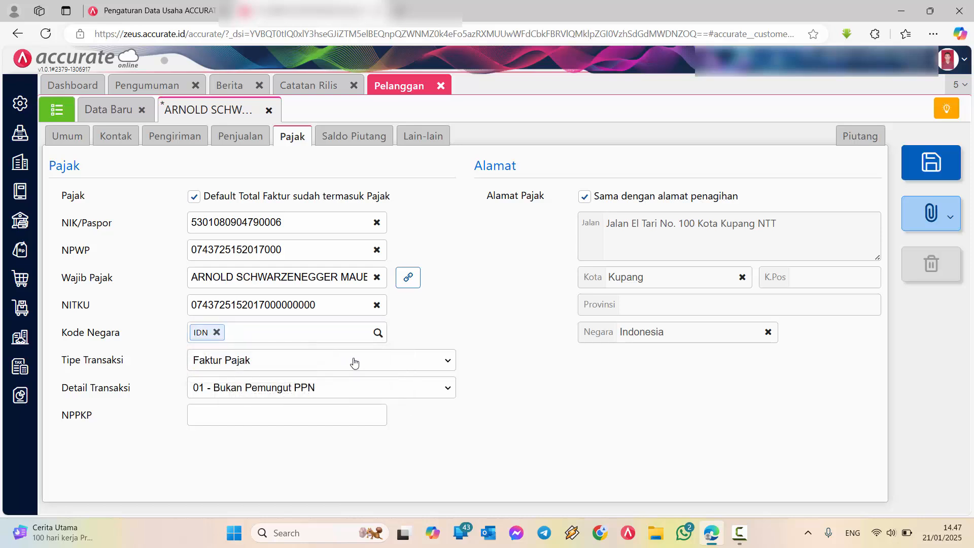
Set the customer's transaction type (Tipe Transaksi) to Ctas Faktur Pajak
left_click(298, 367)
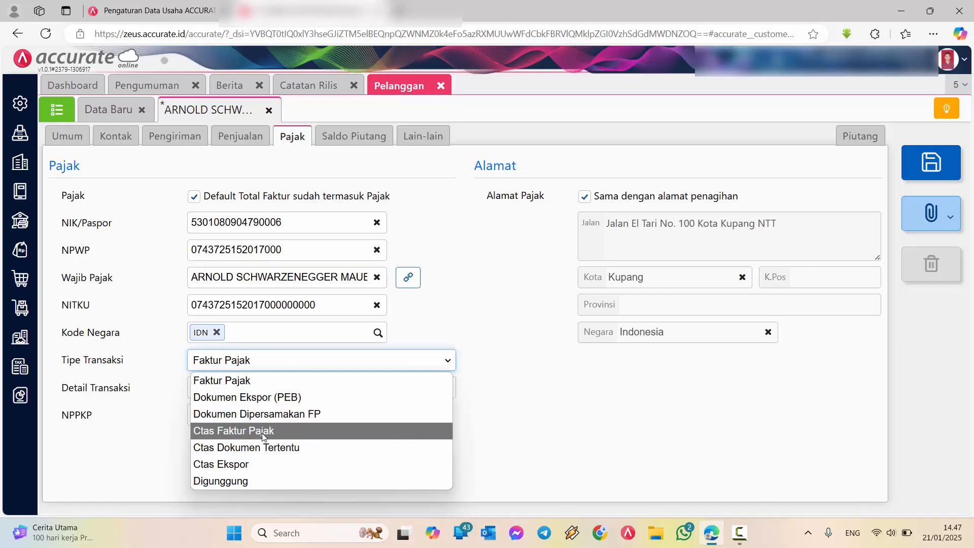
left_click(231, 381)
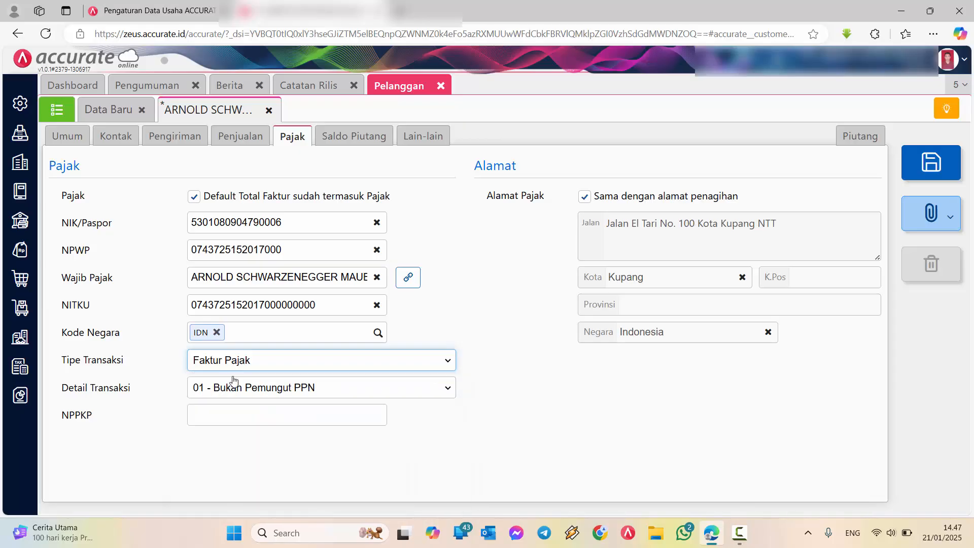
left_click(235, 368)
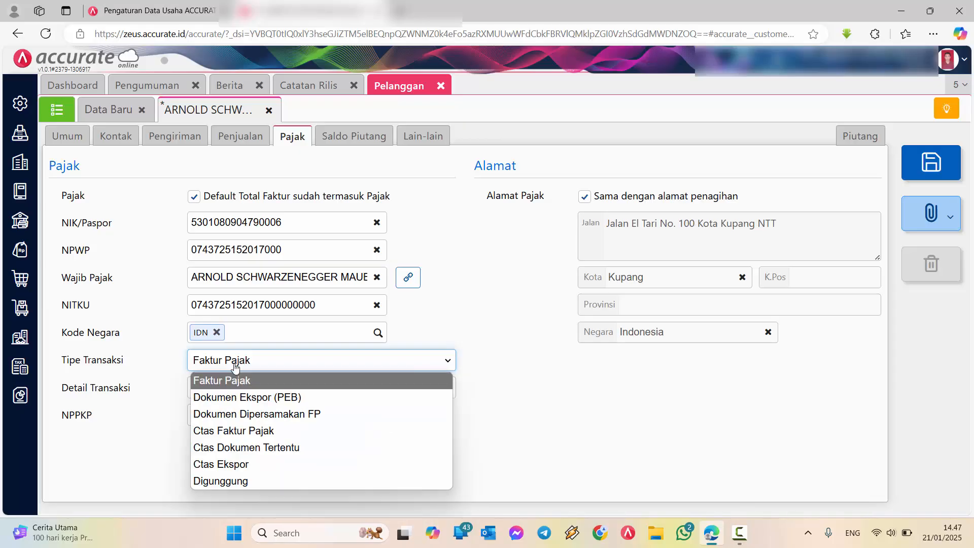
left_click(243, 432)
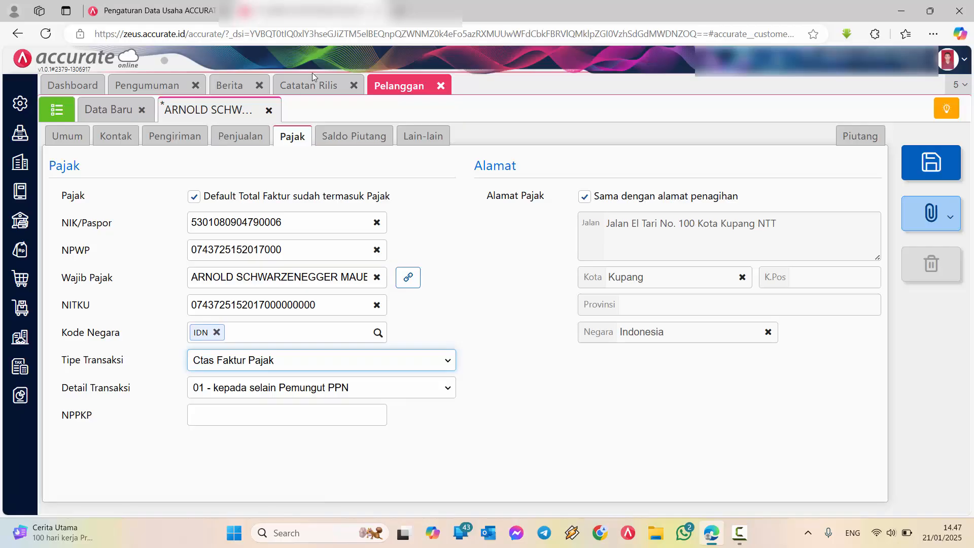
Review the CTAS Ekspor XML : Faktur keluaran entry in the release notes and return to the customer record
left_click(314, 88)
left_click(455, 385)
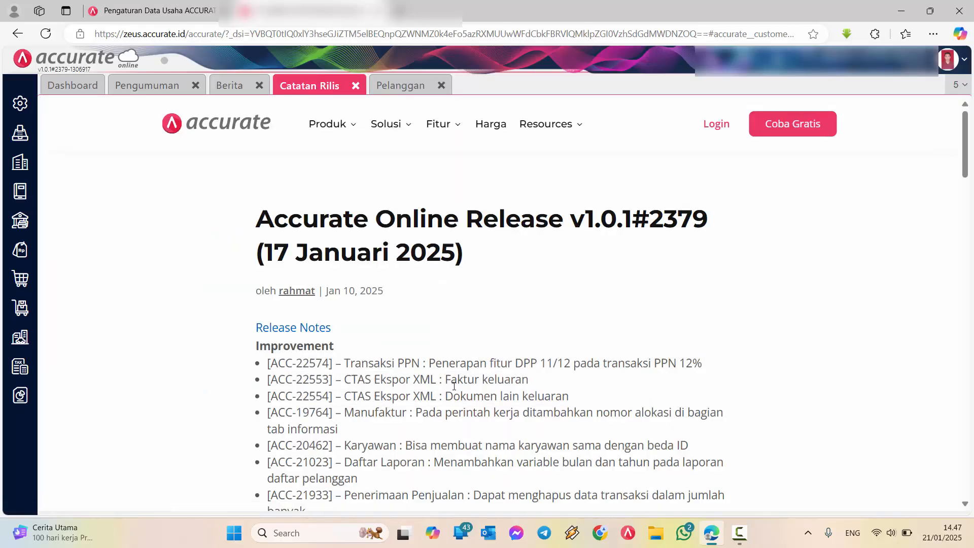
left_click_drag(374, 381, 522, 381)
left_click(423, 83)
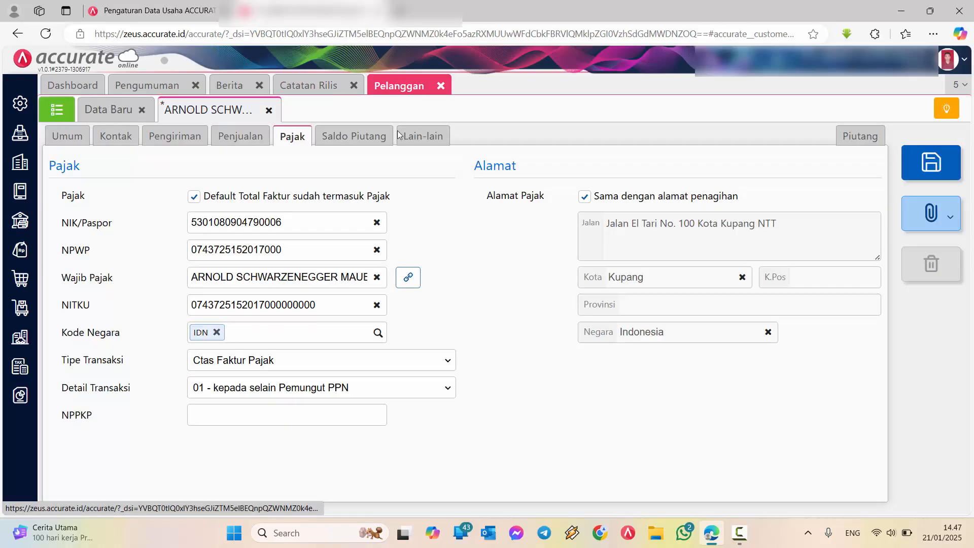
Set the customer's transaction detail (Detail Transaksi) to 04 - DPP Nilai Lain and save the record
left_click(247, 388)
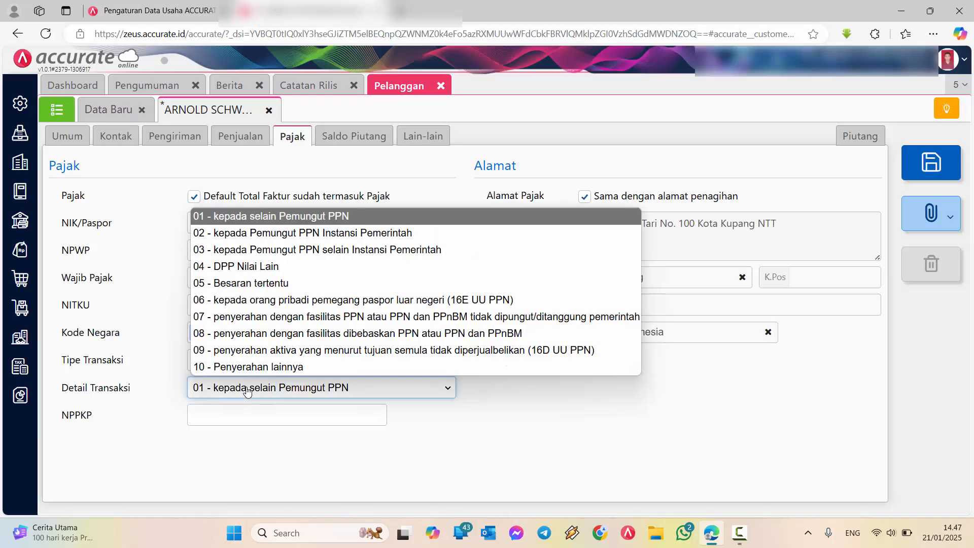
left_click(241, 267)
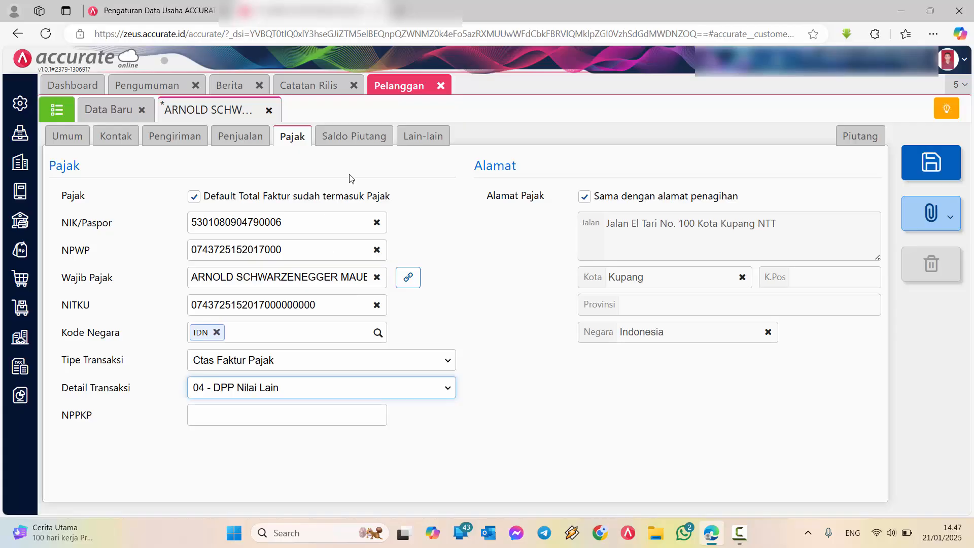
left_click(930, 163)
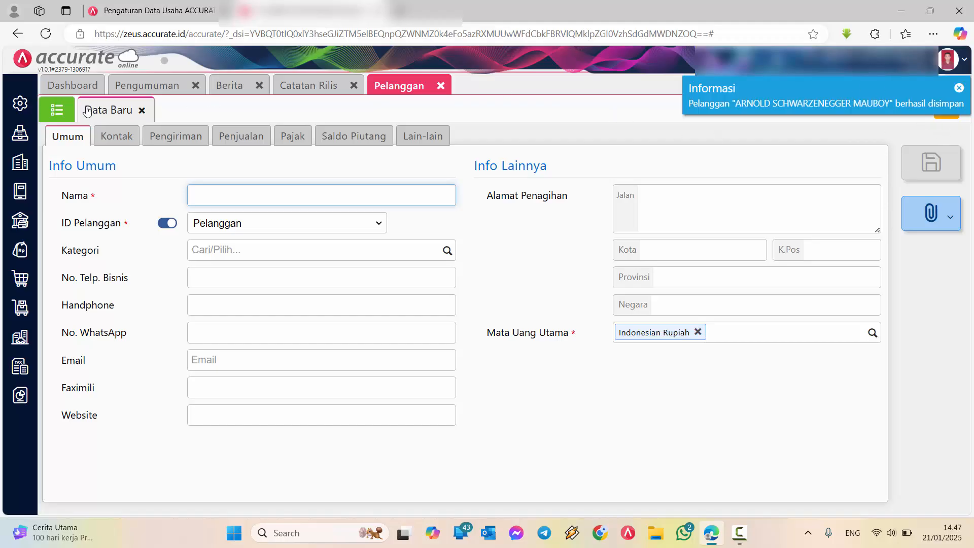
Return to the customer list and clear the search filter to list all customers
left_click(60, 111)
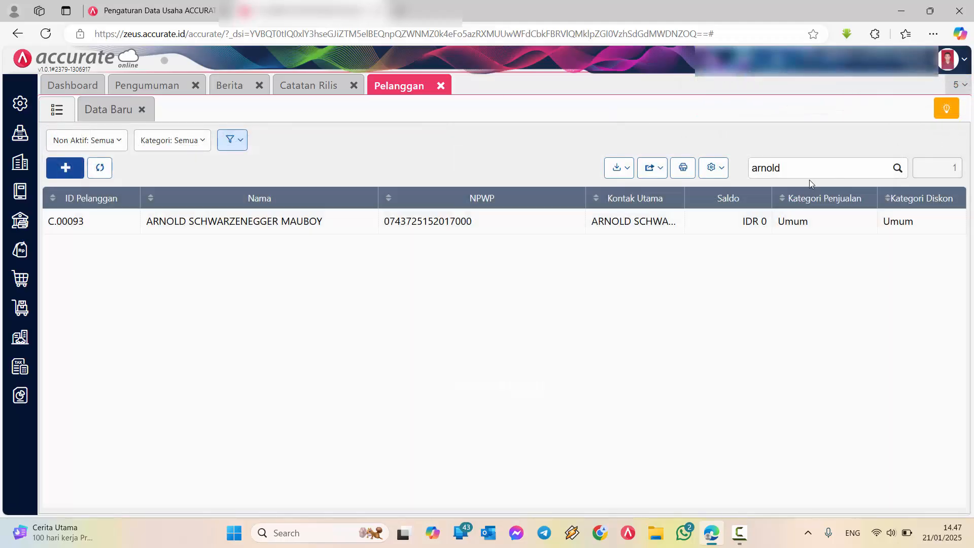
left_click_drag(807, 170, 620, 167)
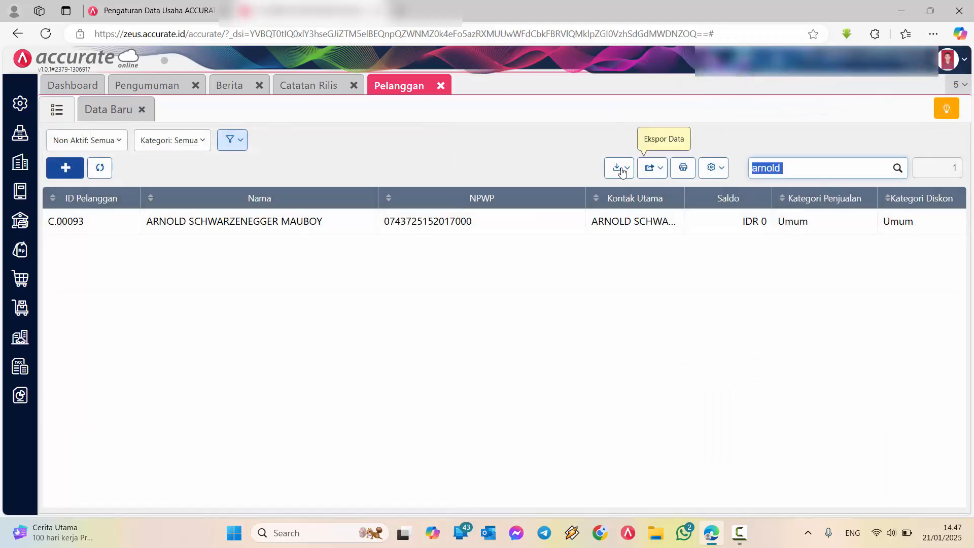
key("BackSpace")
key("Return")
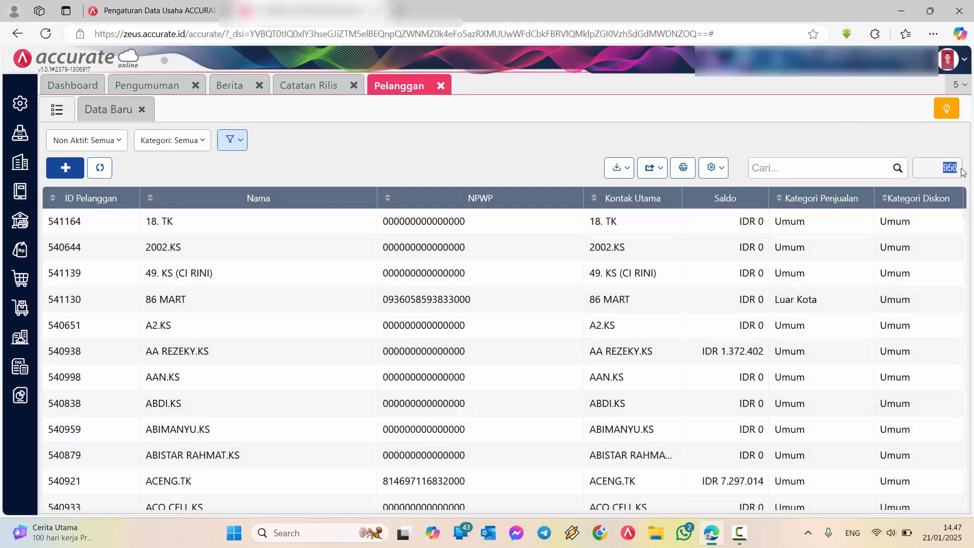
Search for the same customer by first name, reopen the record and view its sales settings (Penjualan)
left_click(840, 167)
type("arnold")
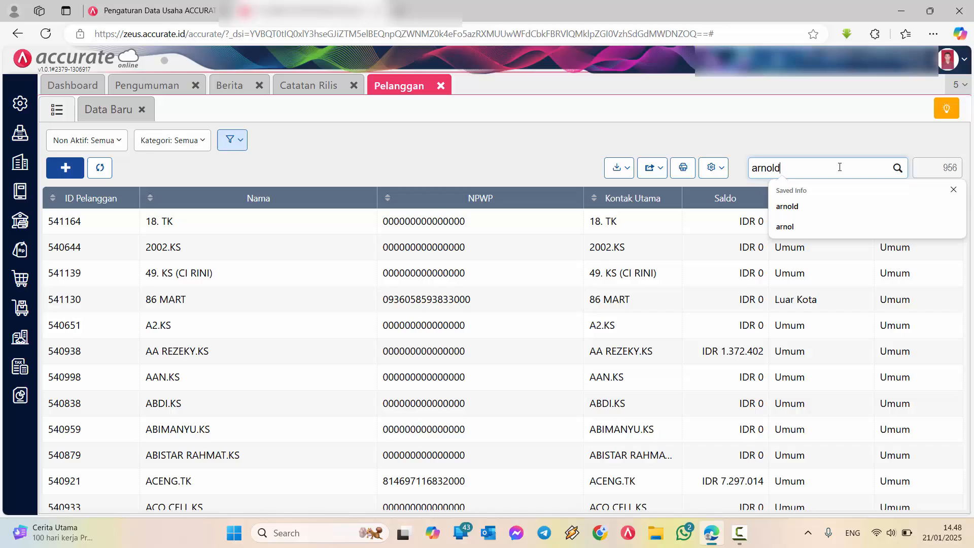
key("Return")
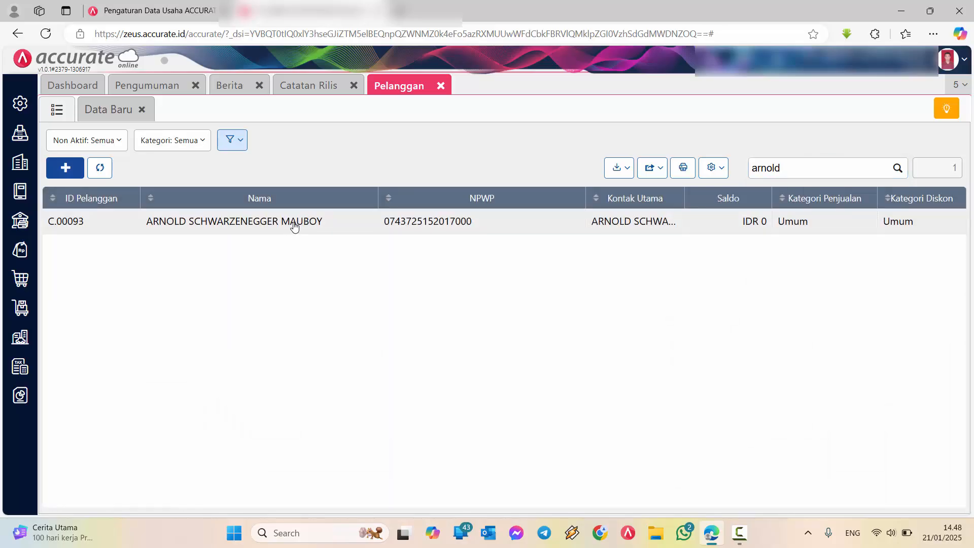
double_click(293, 222)
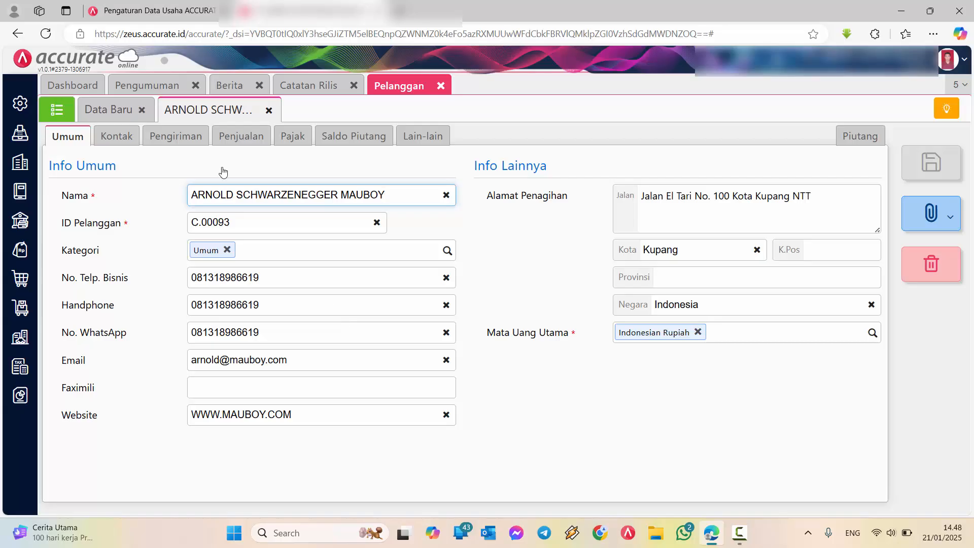
left_click(243, 142)
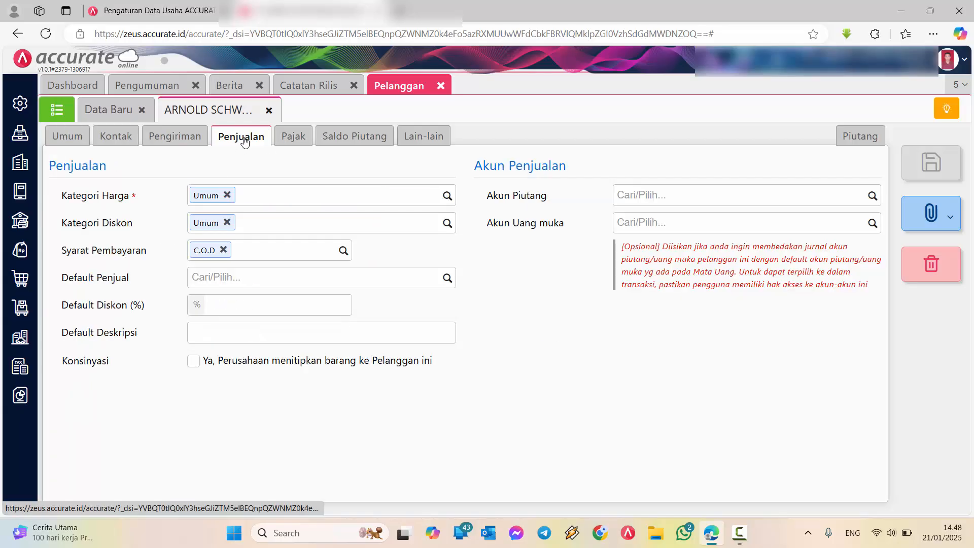
Set the customer's Tipe Transaksi to Faktur Pajak and Detail Transaksi to 01 - Bukan Pemungut PPN, and save the record
left_click(293, 136)
left_click(249, 361)
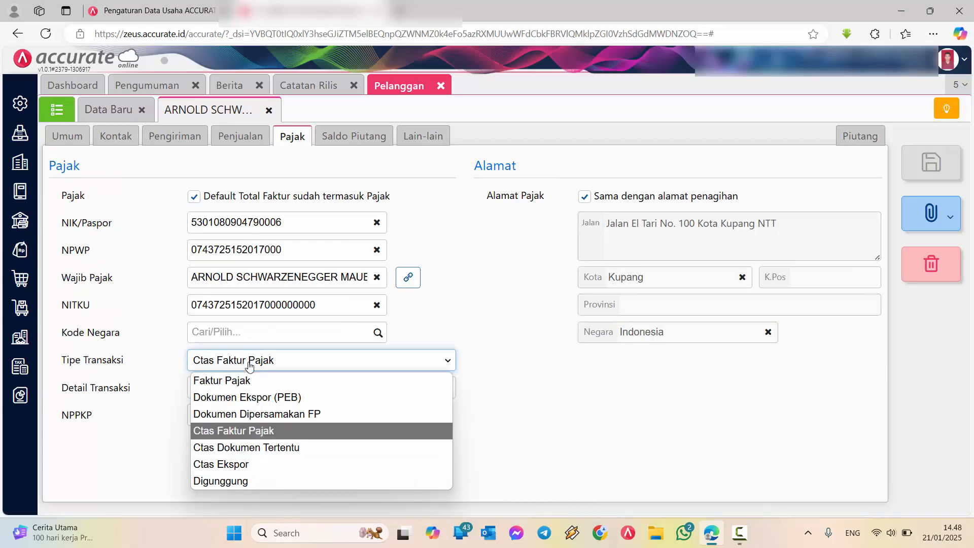
left_click(243, 381)
left_click(245, 390)
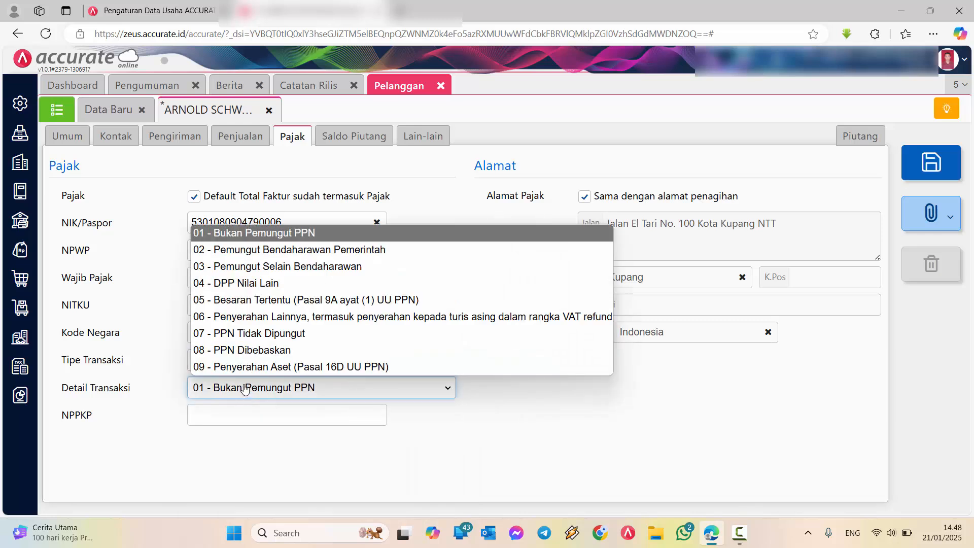
left_click(258, 238)
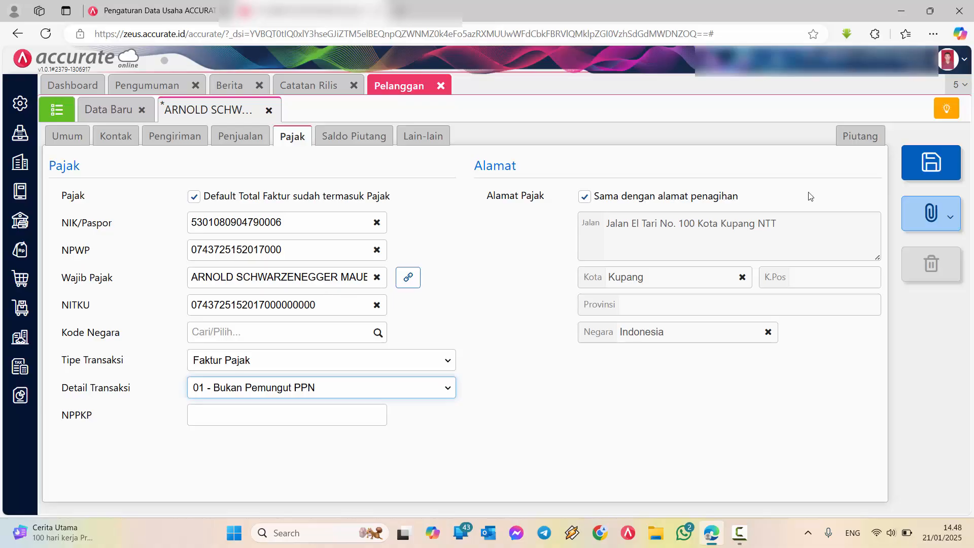
left_click(937, 163)
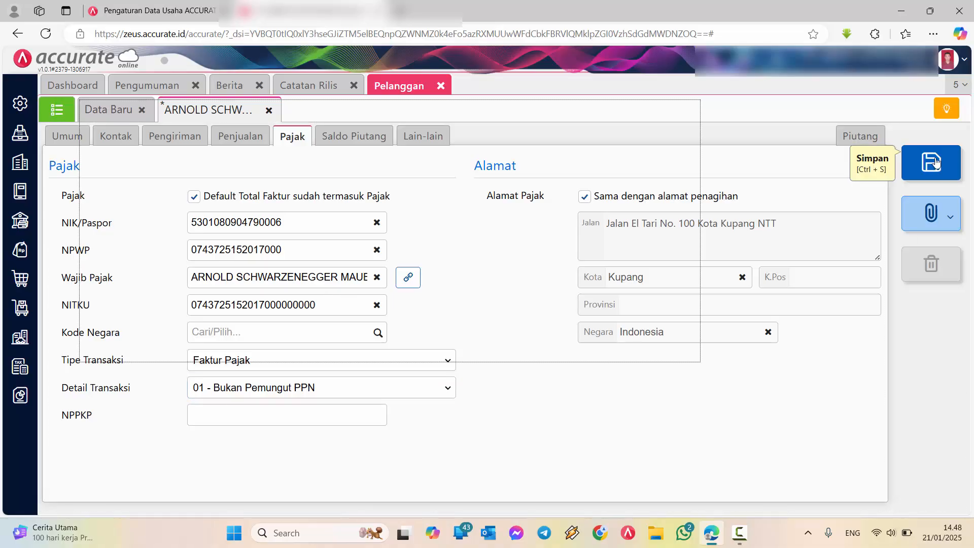
Close the blank customer form, reopen the saved customer, review its Tipe Transaksi and Detail Transaksi options, and return to the customer list
left_click(142, 111)
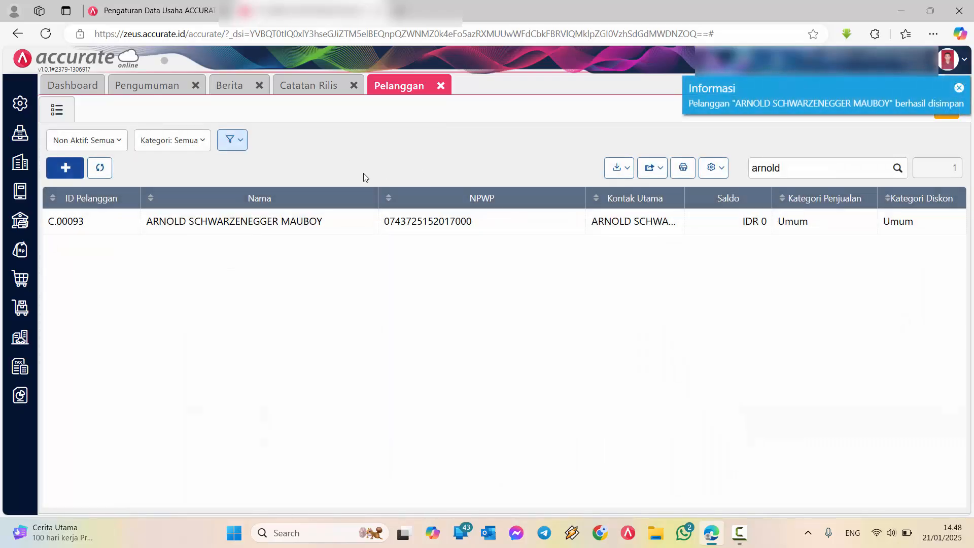
double_click(349, 223)
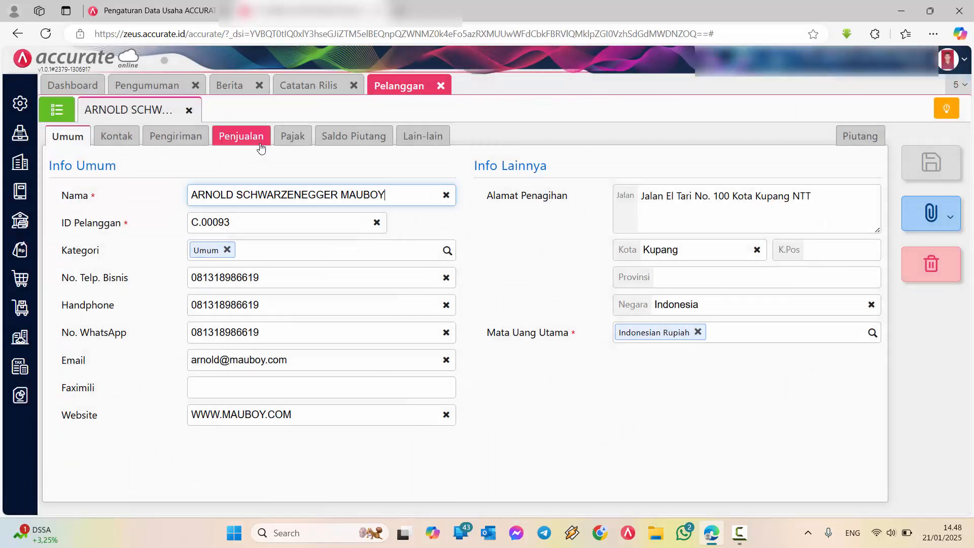
left_click(292, 138)
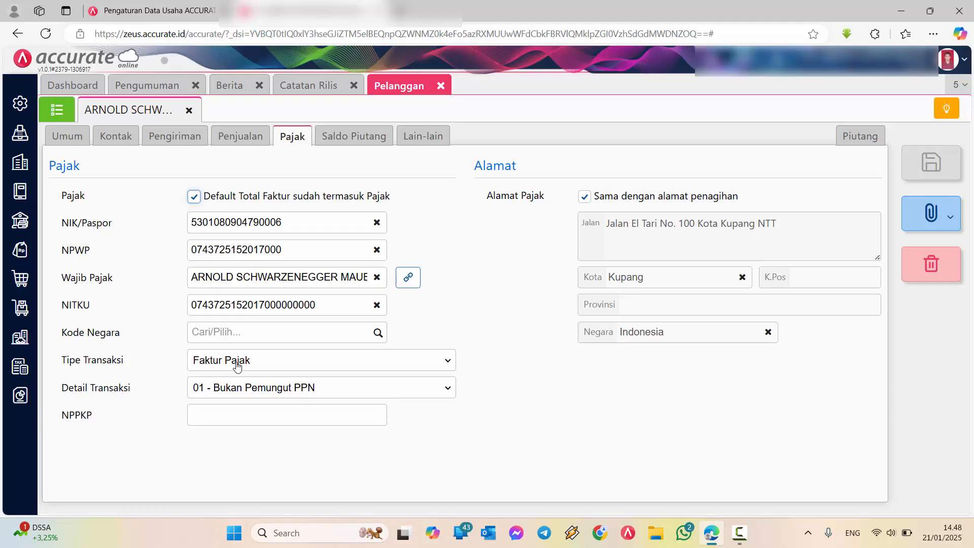
left_click(219, 361)
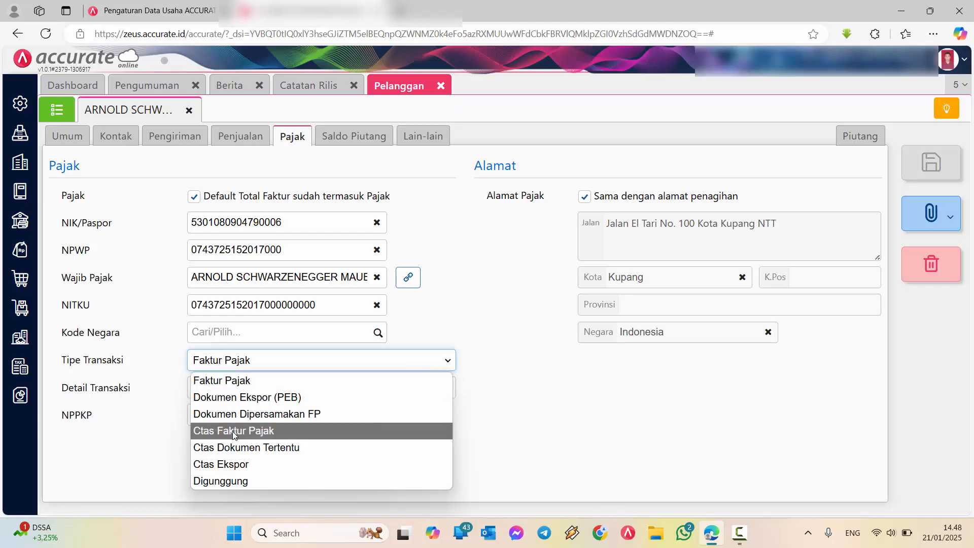
left_click(226, 381)
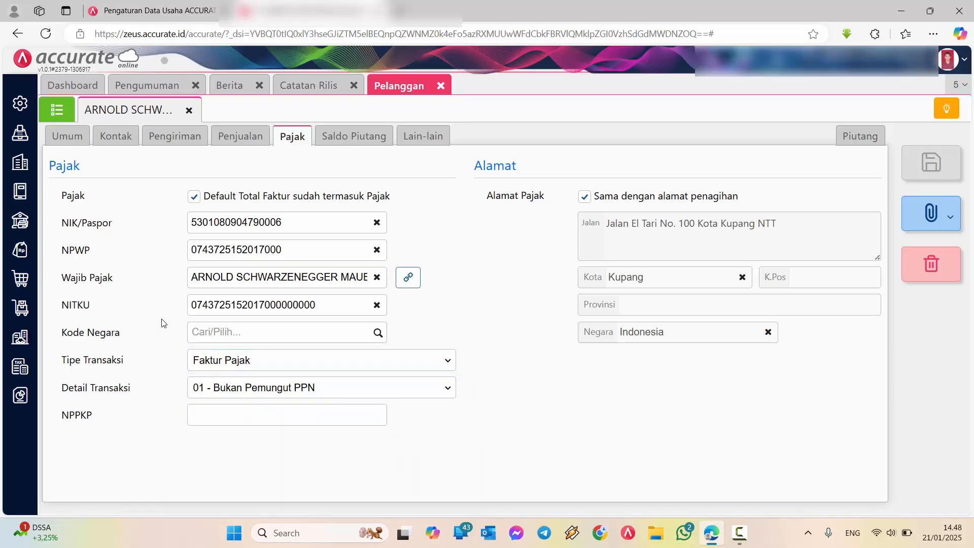
left_click(229, 389)
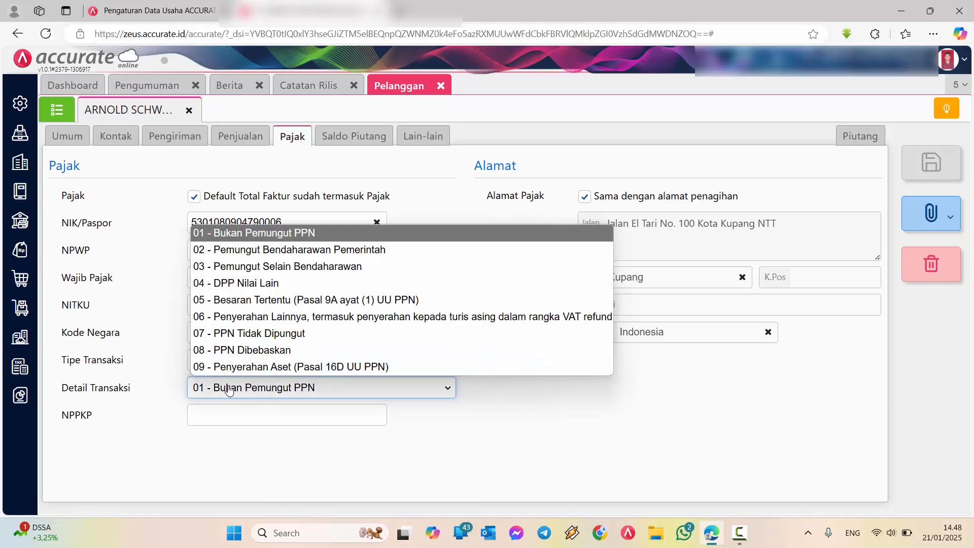
left_click(164, 293)
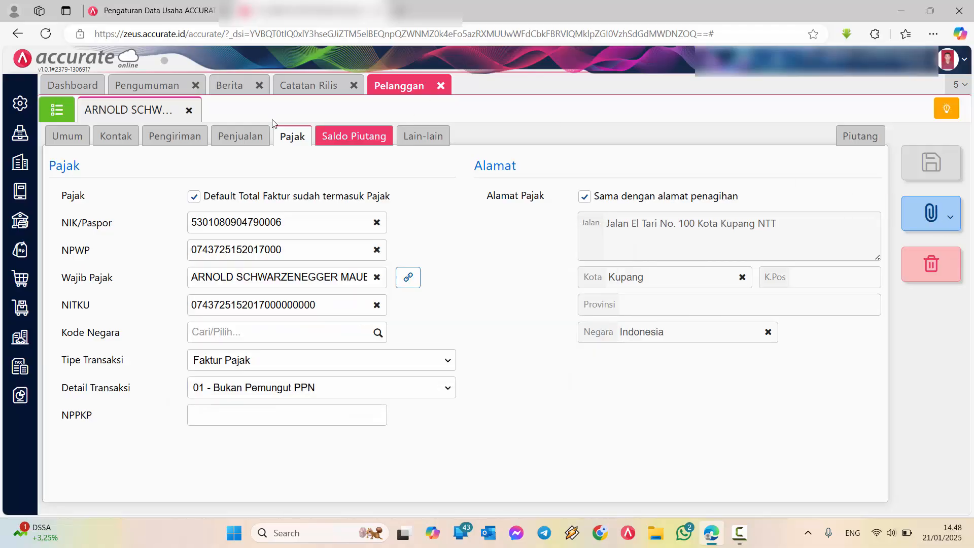
left_click(187, 111)
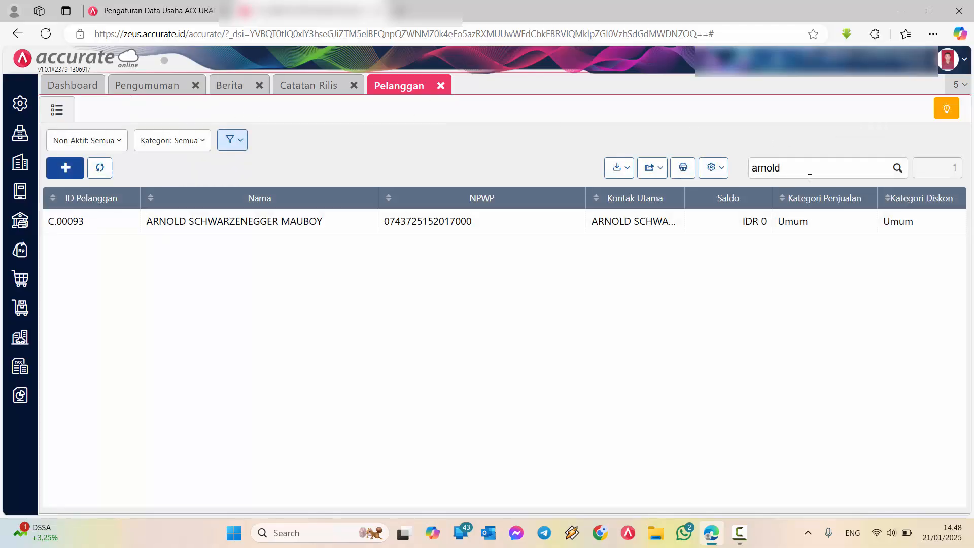
Clear the customer search filter to list all customers and check the list's total count
left_click_drag(809, 173, 712, 173)
key("BackSpace")
key("Return")
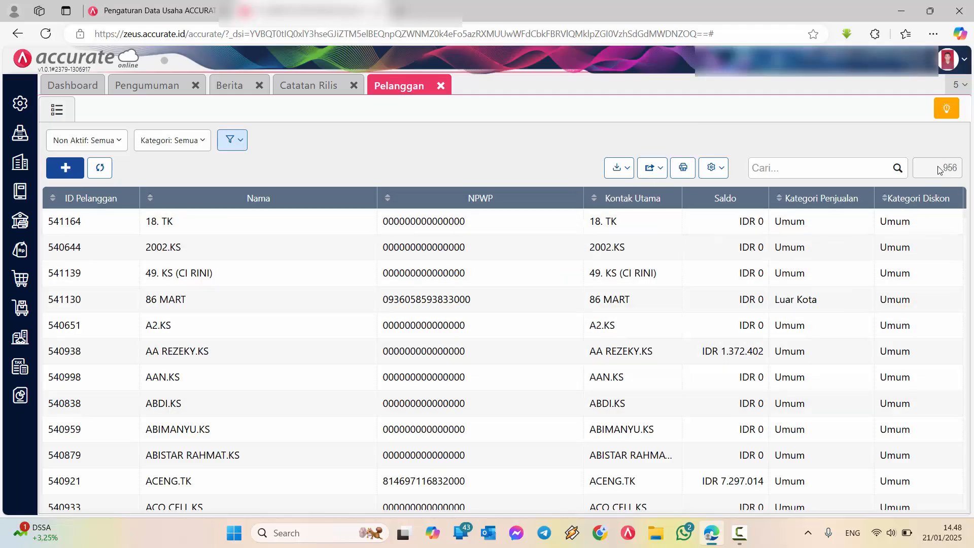
left_click_drag(939, 167, 968, 172)
Filter the customer list by the customer's first name and clear the filter again
left_click(840, 162)
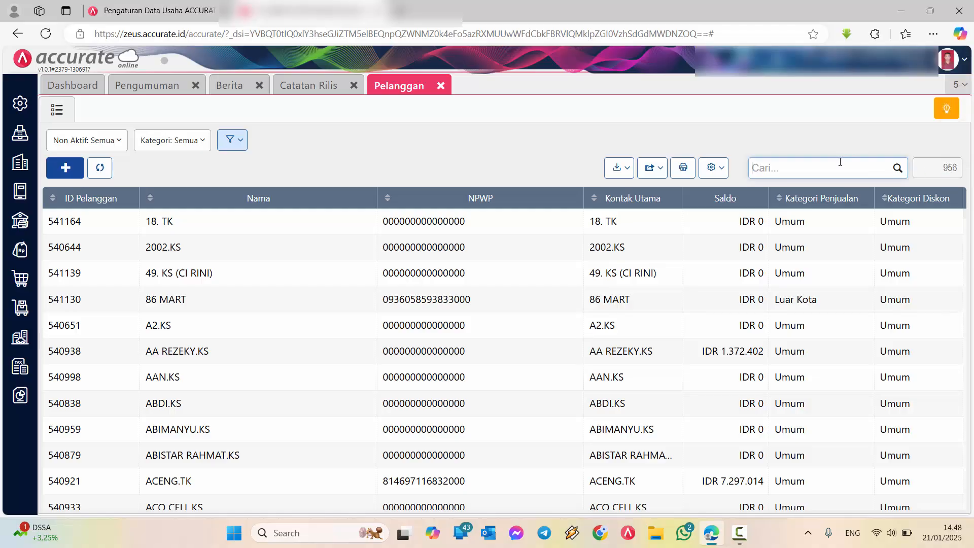
type("arnold")
key("Return")
key("ctrl+a")
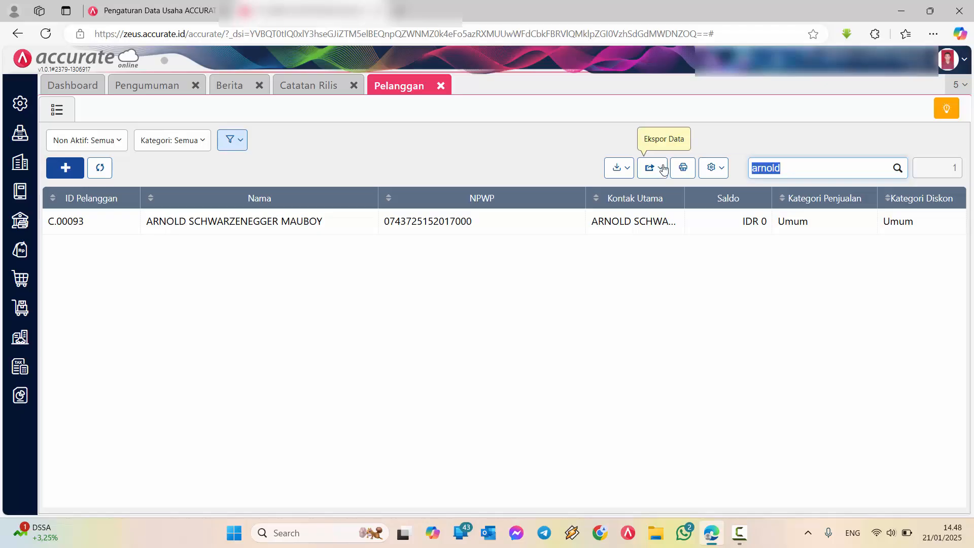
key("BackSpace")
key("Return")
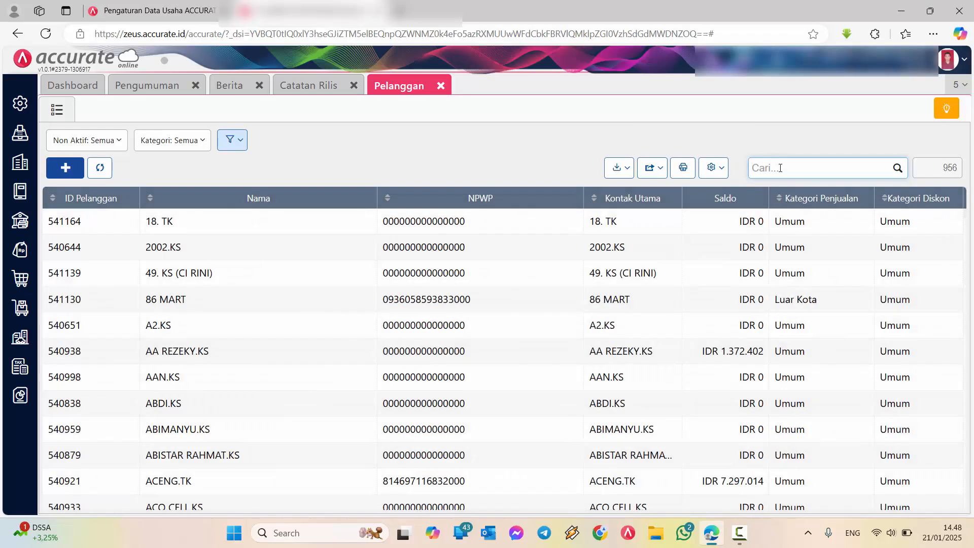
Filter the customer list by the customer's first name and export it to Excel without balances
type("arnold")
key("Return")
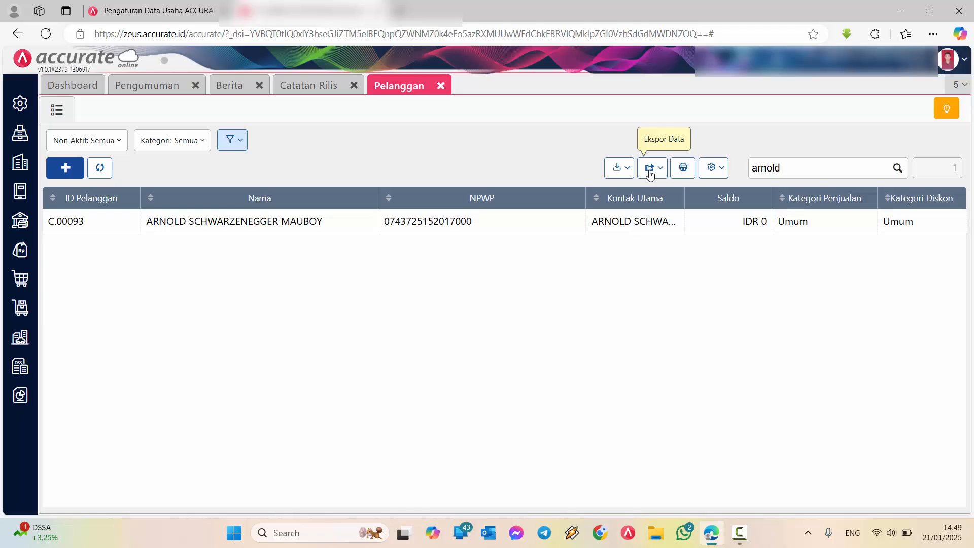
left_click(650, 172)
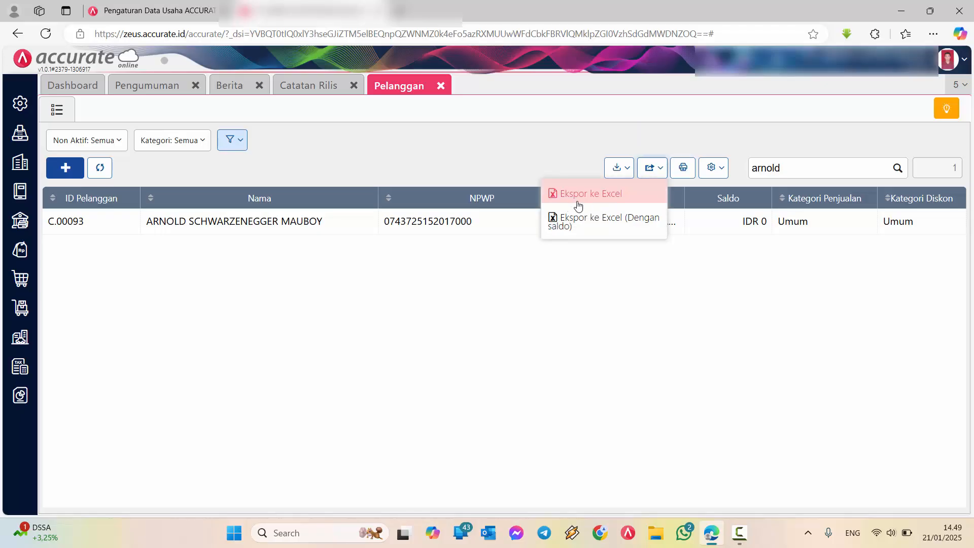
left_click(611, 199)
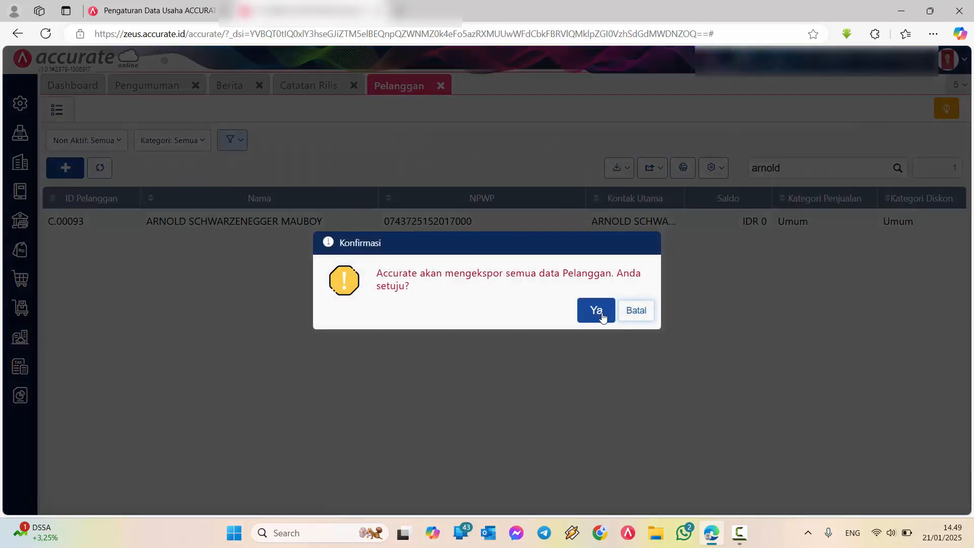
left_click(597, 312)
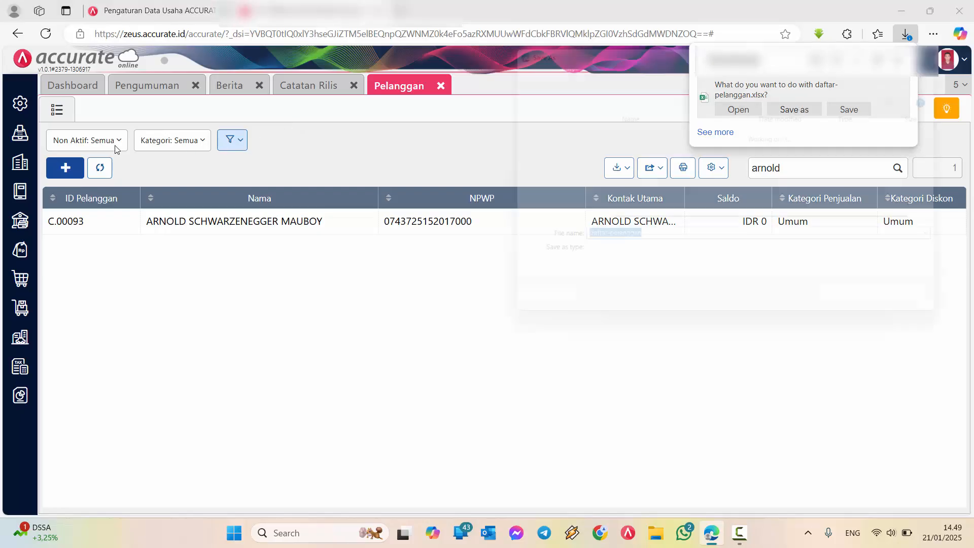
Save the export to the Desktop as the Excel workbook "daftar-pelanggan-contoh perubahan banyak"
left_click(795, 109)
left_click(539, 155)
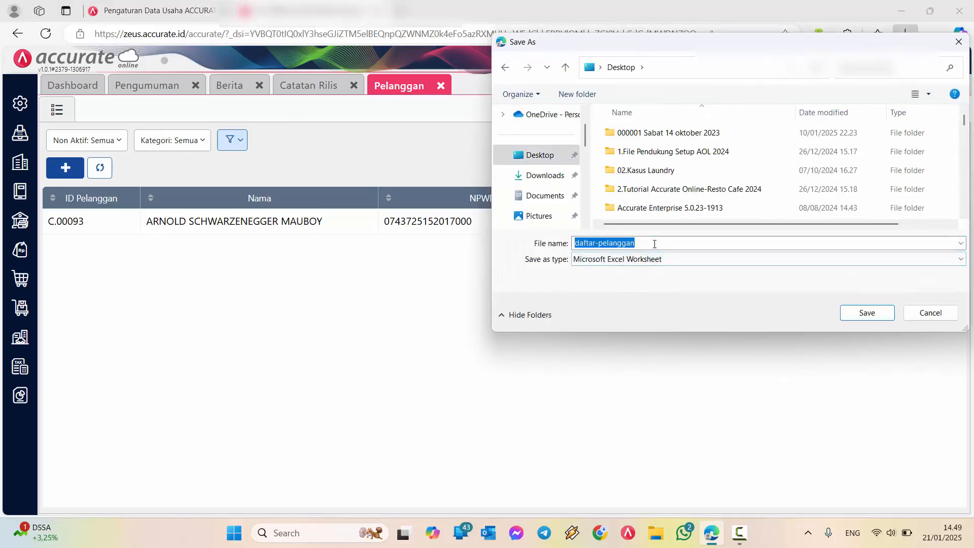
left_click(657, 242)
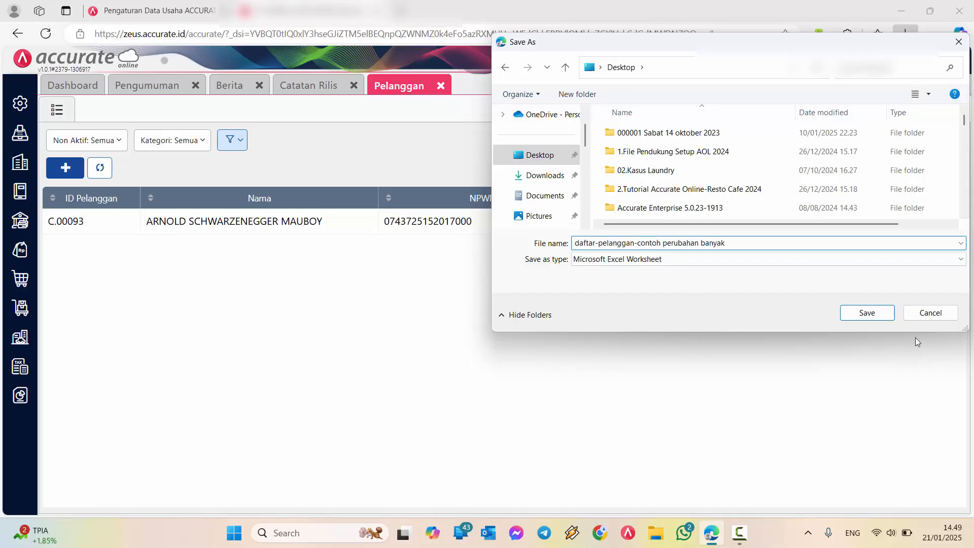
left_click(869, 313)
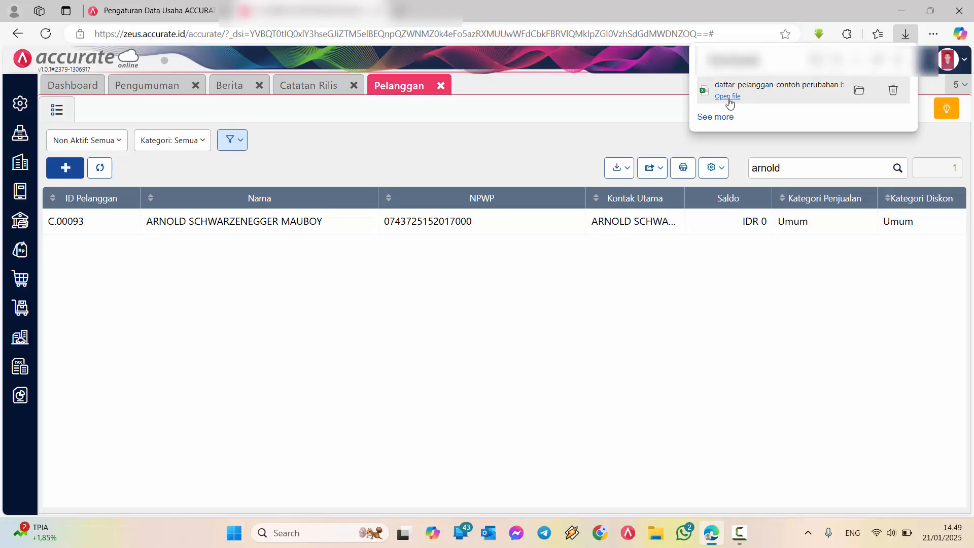
Open the exported workbook in Excel, enable editing and examine the header row and the customer's data row
left_click(730, 98)
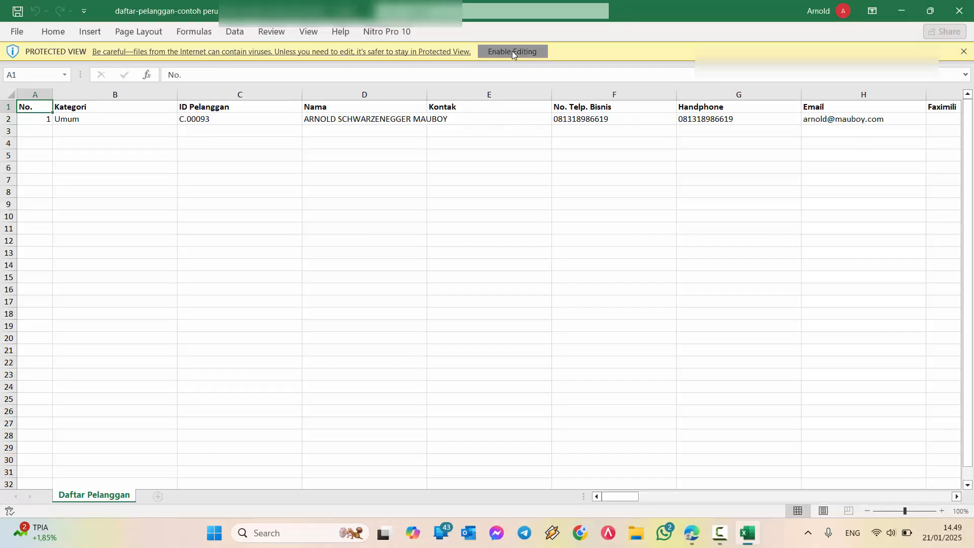
left_click(513, 51)
left_click(11, 148)
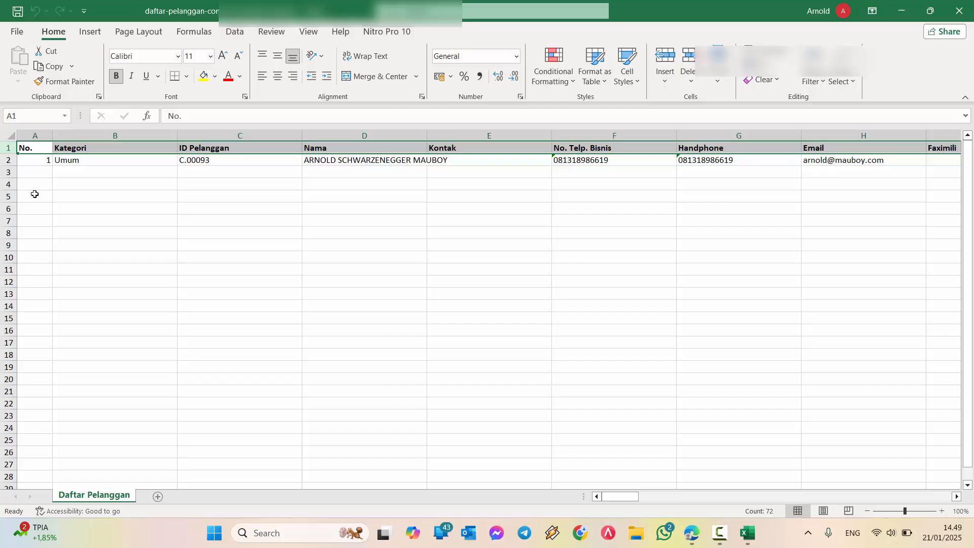
left_click_drag(39, 171, 56, 398)
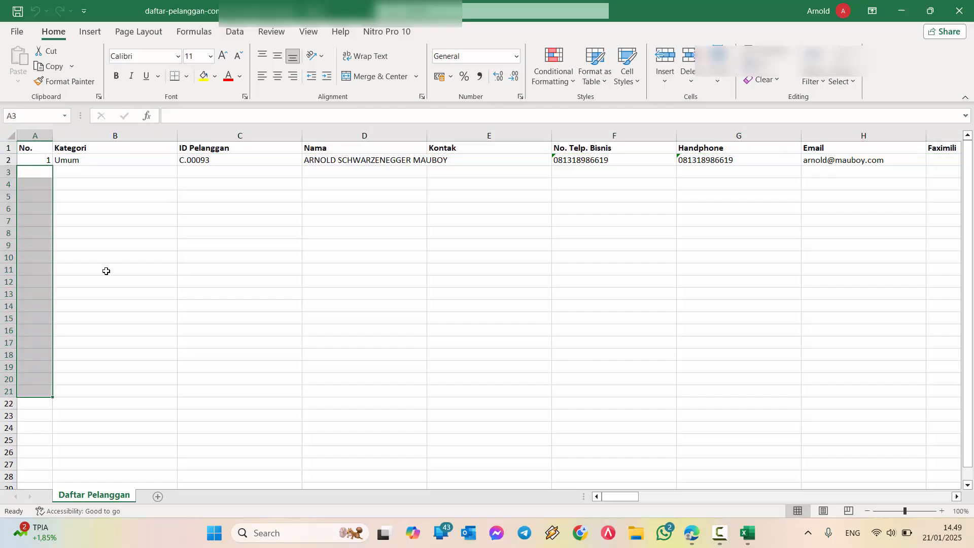
left_click(106, 270)
left_click(46, 160)
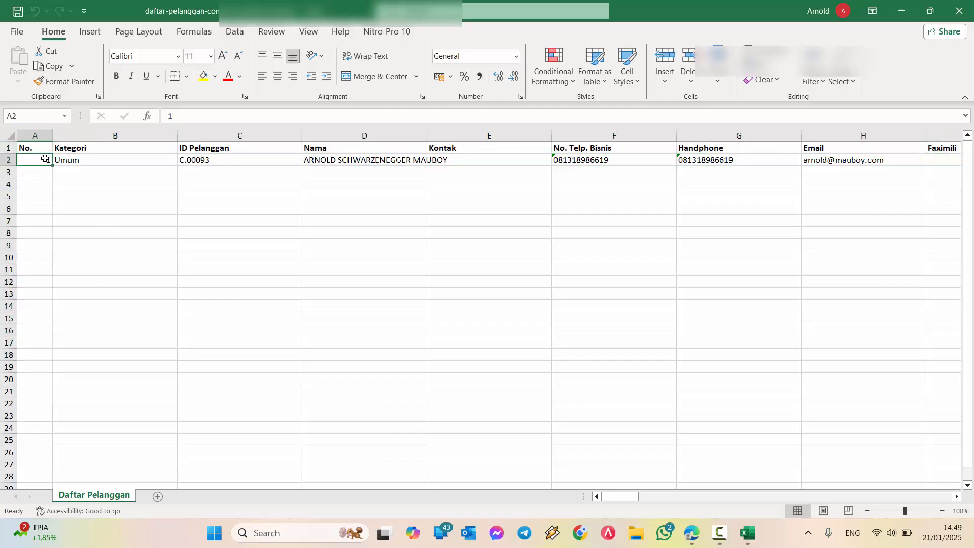
left_click(6, 159)
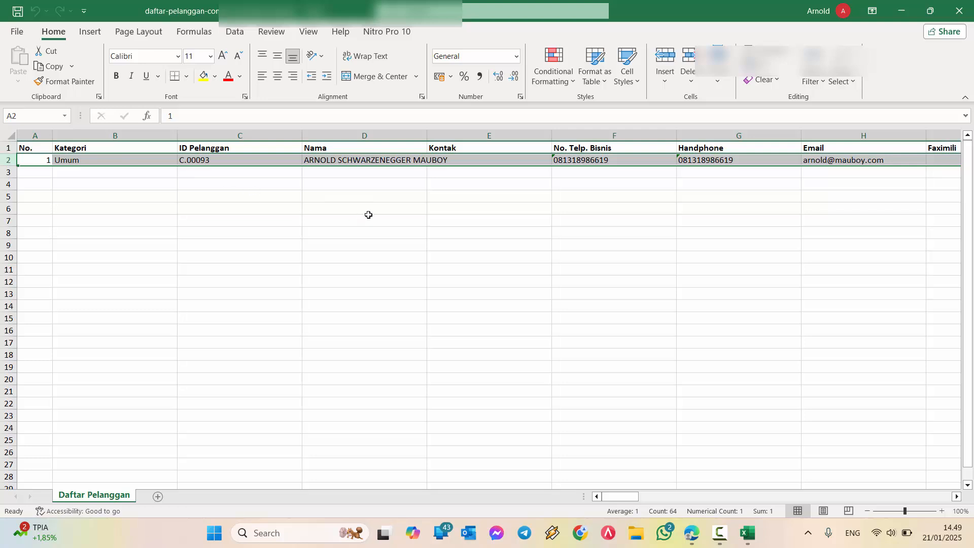
Fill the header row with yellow and freeze the top row of the Daftar Pelanggan sheet
left_click(8, 147)
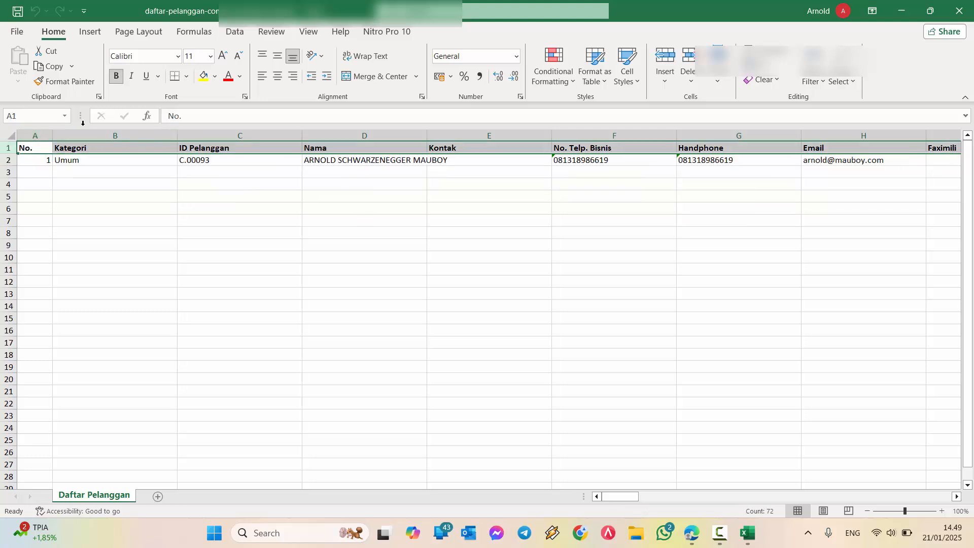
left_click(207, 75)
left_click(308, 32)
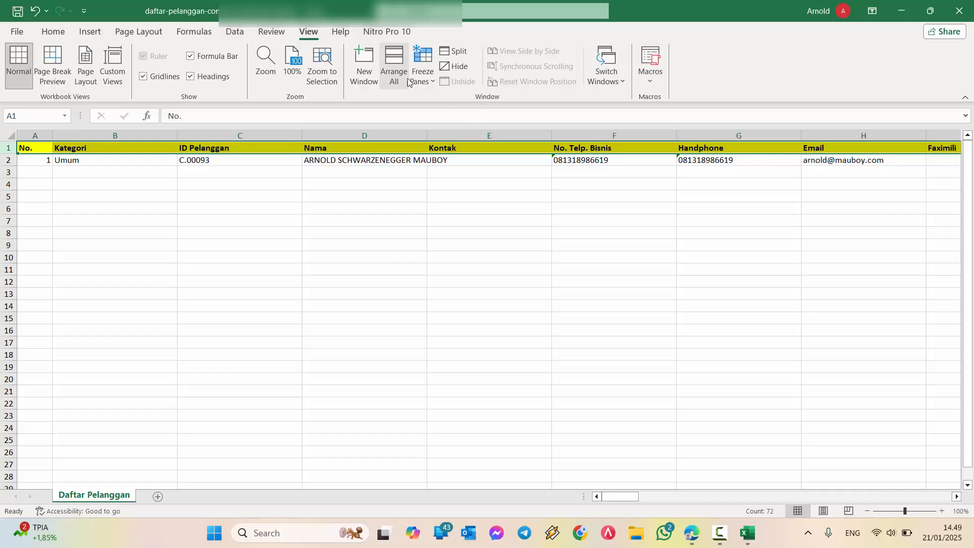
left_click(423, 66)
left_click(502, 150)
left_click(504, 220)
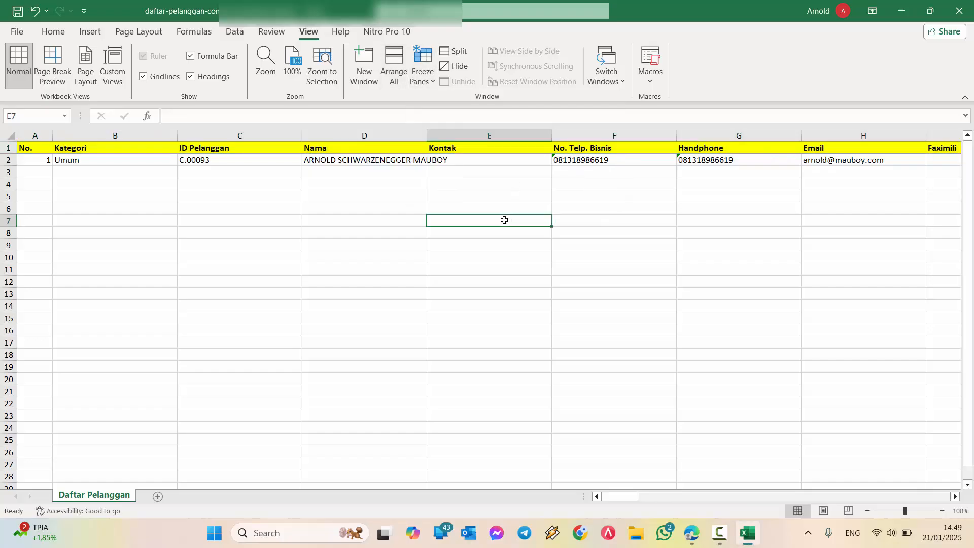
Delete the "No." column from the Daftar Pelanggan sheet
left_click(31, 136)
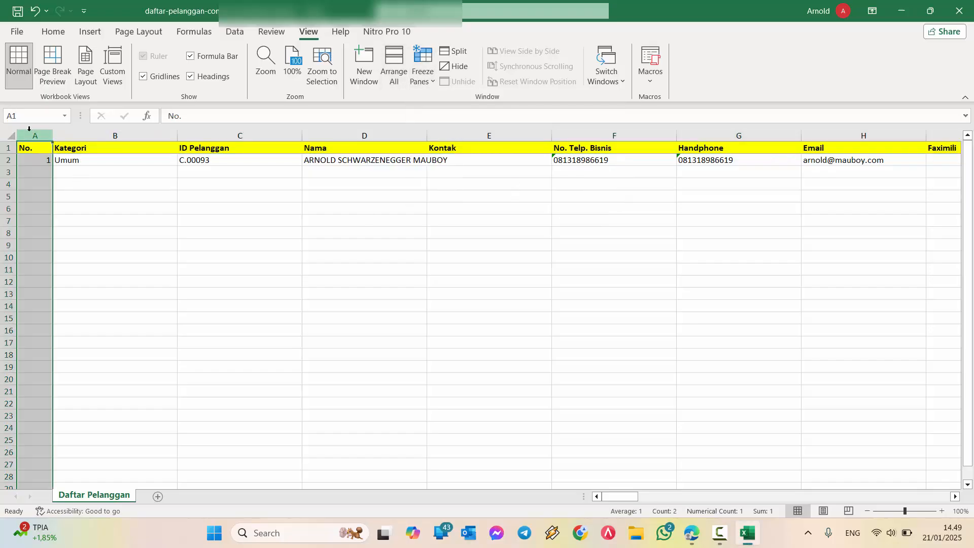
right_click(31, 134)
left_click(93, 277)
left_click(68, 207)
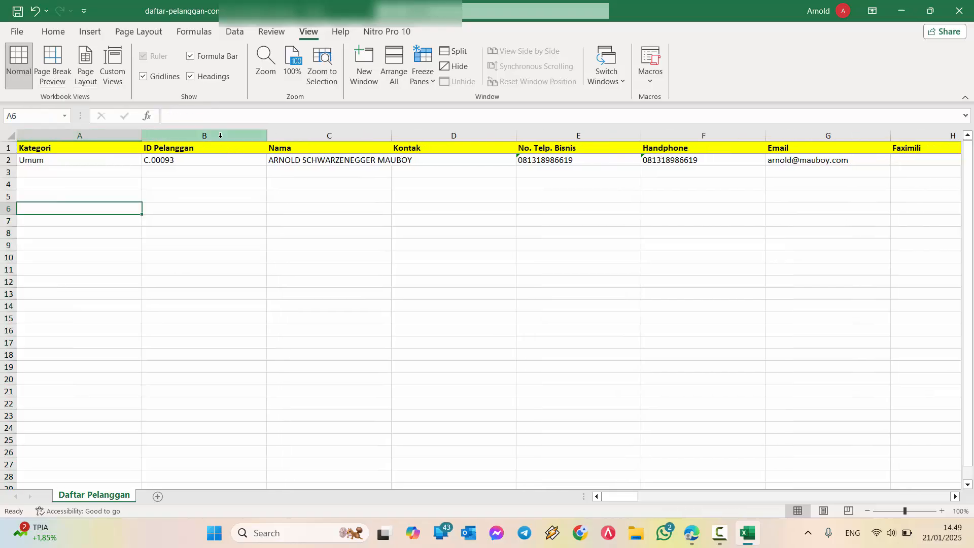
Delete the Kategori column, keeping the ID Pelanggan and Nama columns
left_click_drag(220, 136, 322, 135)
left_click(2, 4)
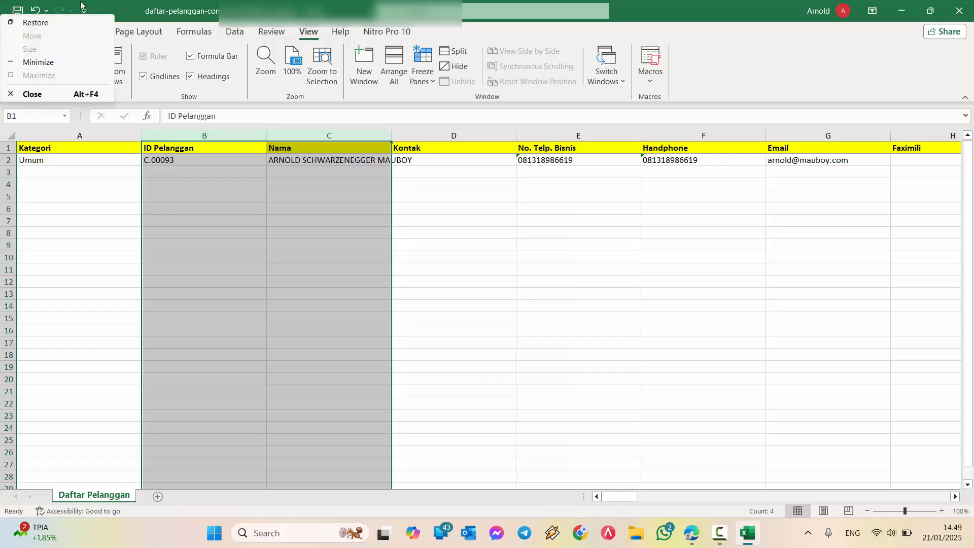
left_click(81, 3)
left_click(173, 161)
left_click_drag(194, 140, 325, 135)
right_click(92, 135)
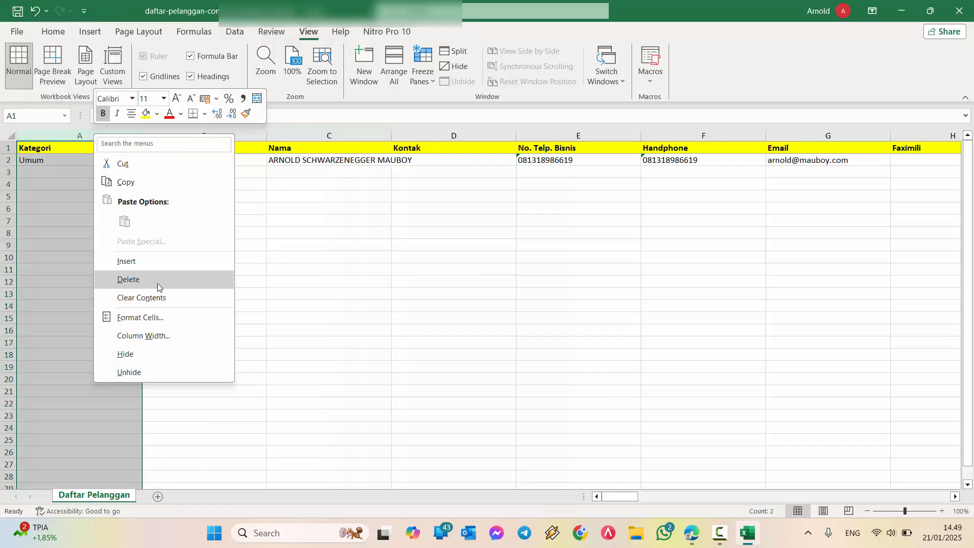
left_click(155, 281)
left_click(271, 281)
Delete the contact columns from Kontak through Website
left_click_drag(337, 138, 778, 173)
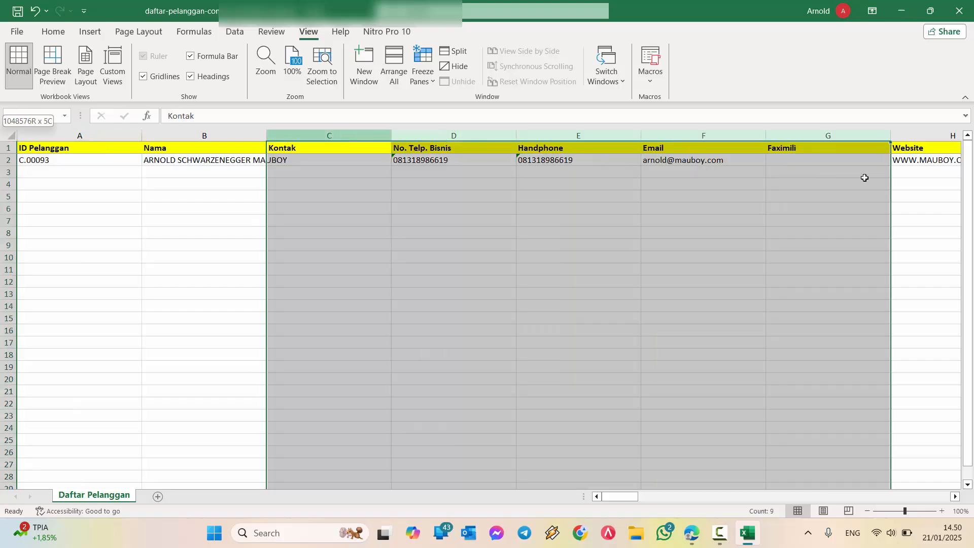
left_click_drag(865, 177, 918, 182)
right_click(833, 136)
left_click(768, 283)
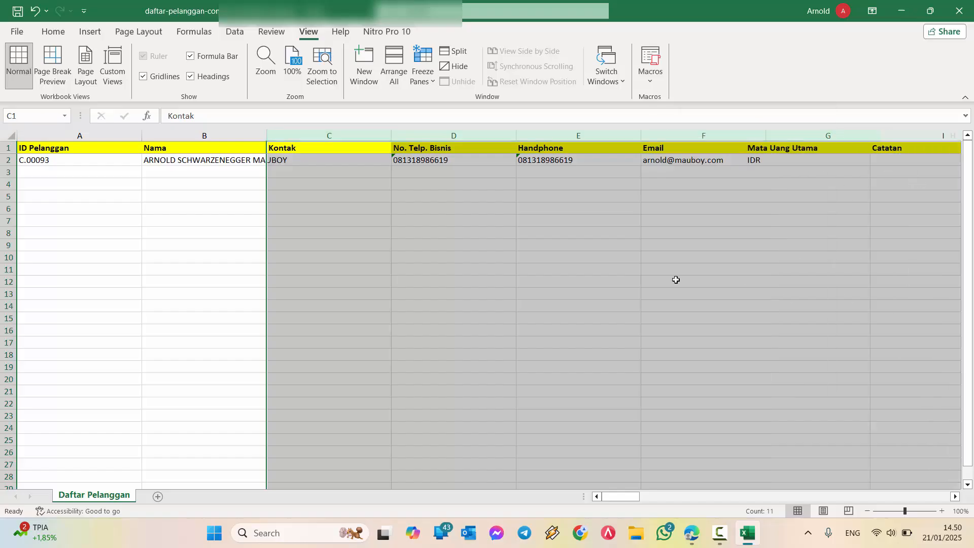
left_click(497, 279)
Delete the columns from Mata Uang Utama through Negara
left_click_drag(327, 136, 905, 157)
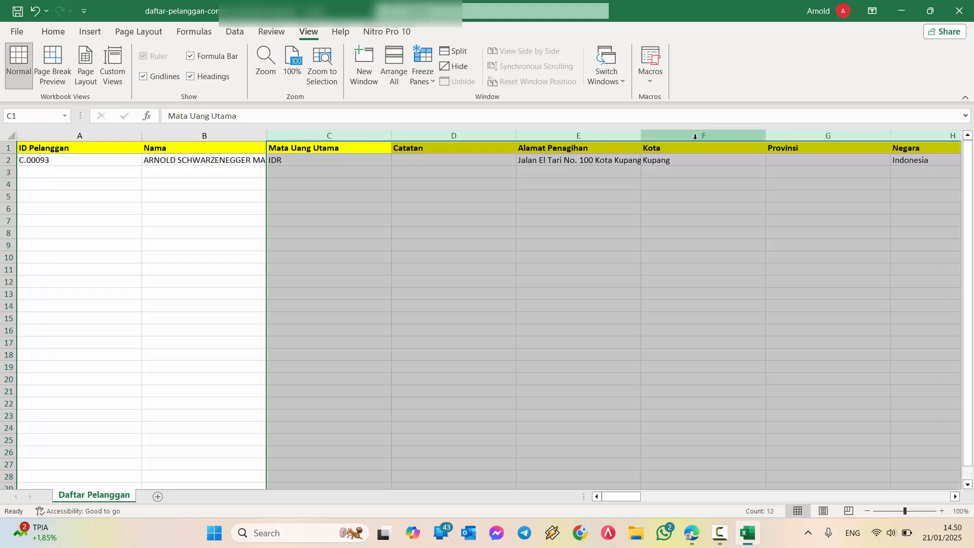
left_click(329, 136)
left_click(454, 135)
left_click(578, 136)
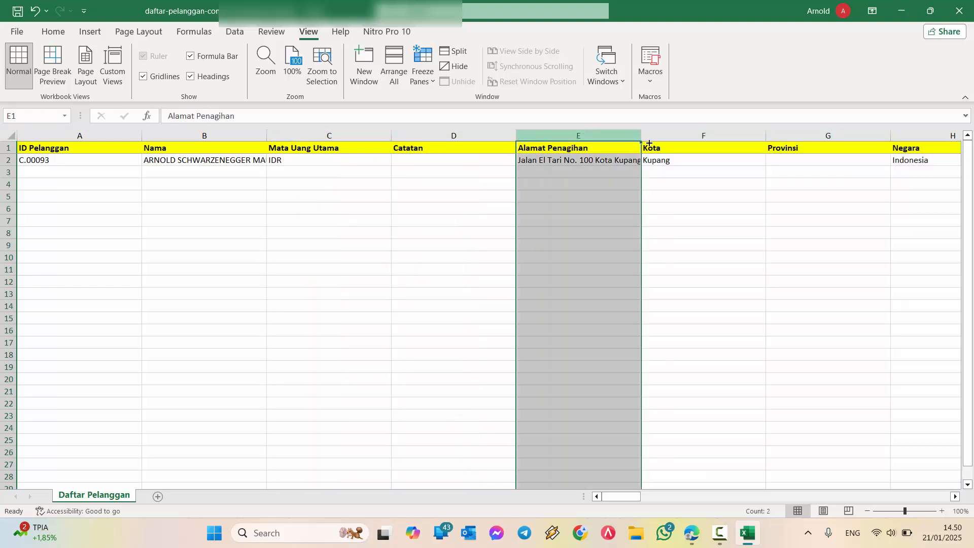
left_click(703, 136)
left_click(828, 136)
left_click_drag(328, 136, 914, 142)
right_click(882, 173)
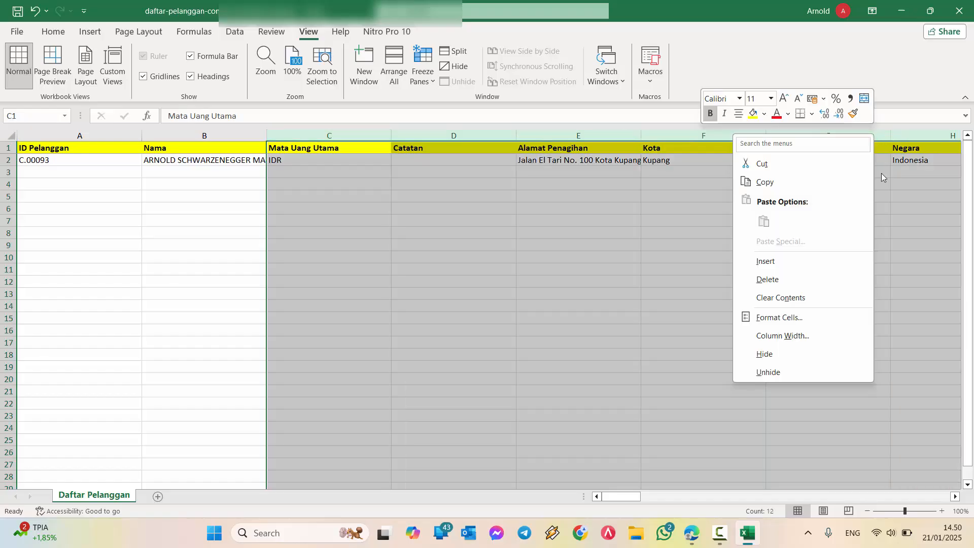
left_click(805, 276)
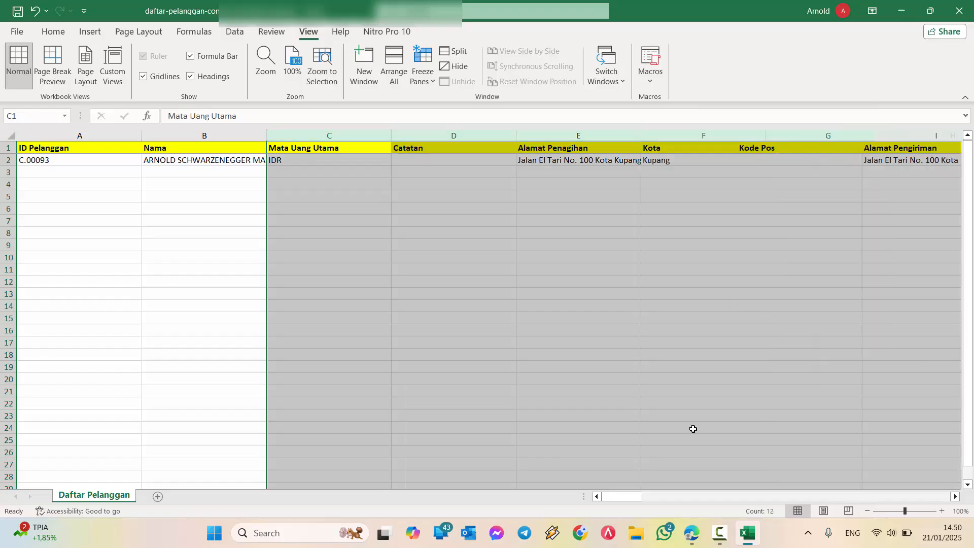
Switch to Accurate Online and set the customer's Tipe Transaksi to Ctas Faktur Pajak and Detail Transaksi to 04 - DPP Nilai Lain
left_click(692, 533)
left_click(358, 228)
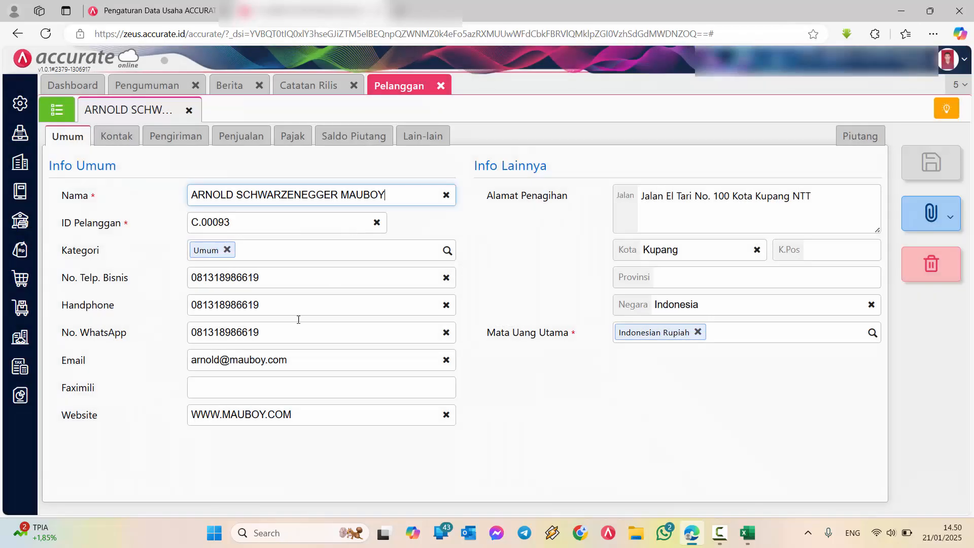
left_click(293, 137)
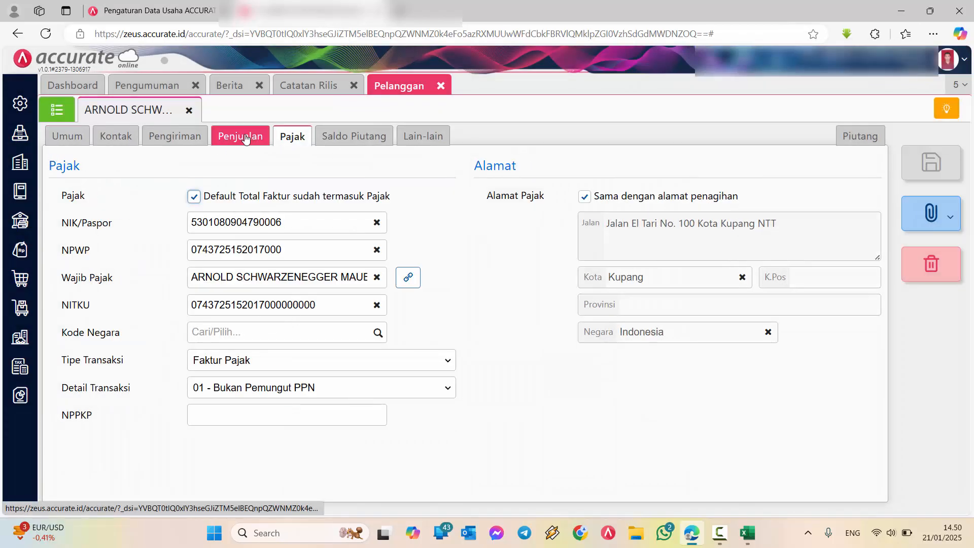
left_click(231, 362)
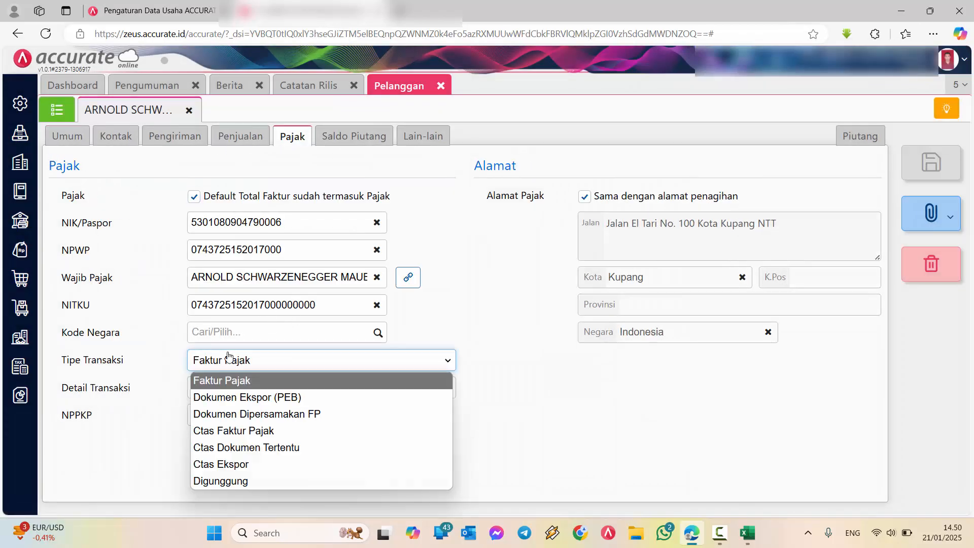
left_click(240, 431)
left_click(241, 391)
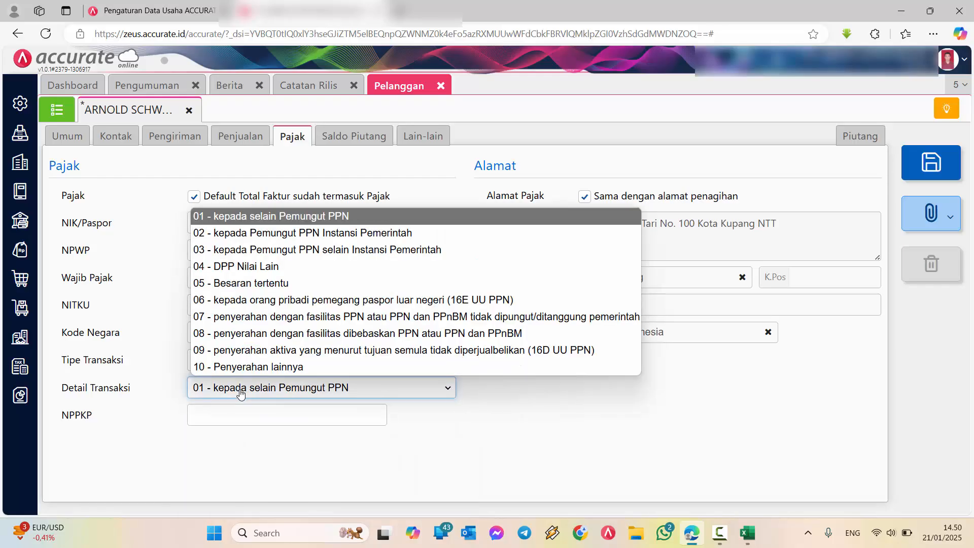
left_click(248, 269)
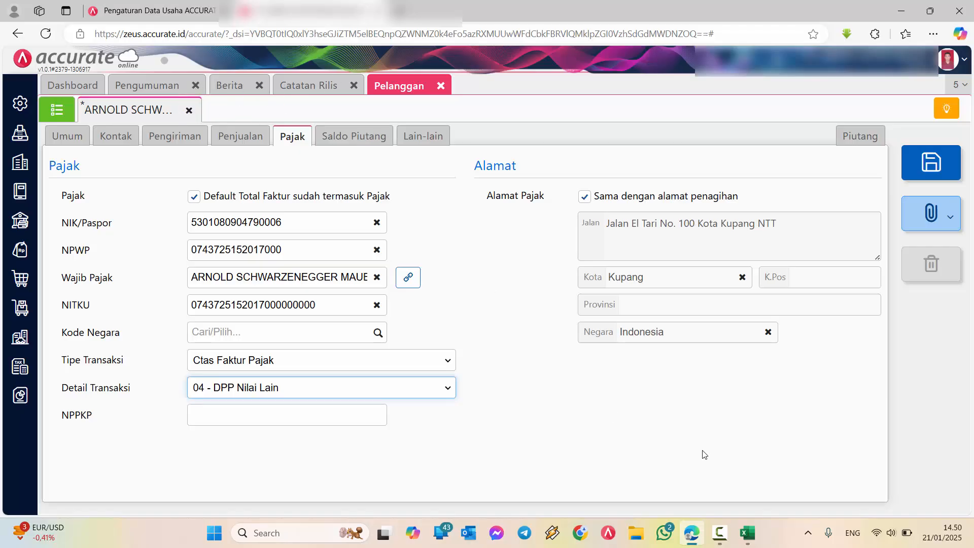
Switch back to the Excel customer list and autofit the width of all columns to their contents
left_click(748, 533)
left_click(524, 273)
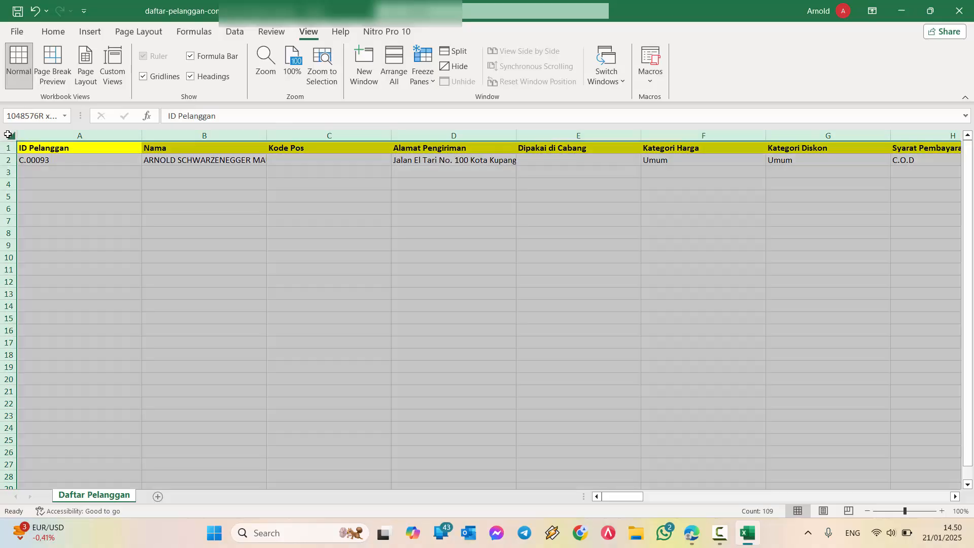
left_click(9, 136)
double_click(140, 137)
left_click(227, 242)
Delete the columns from Kode Pos through NPPKP so that Detail Transaksi follows Nama
left_click_drag(241, 136, 839, 146)
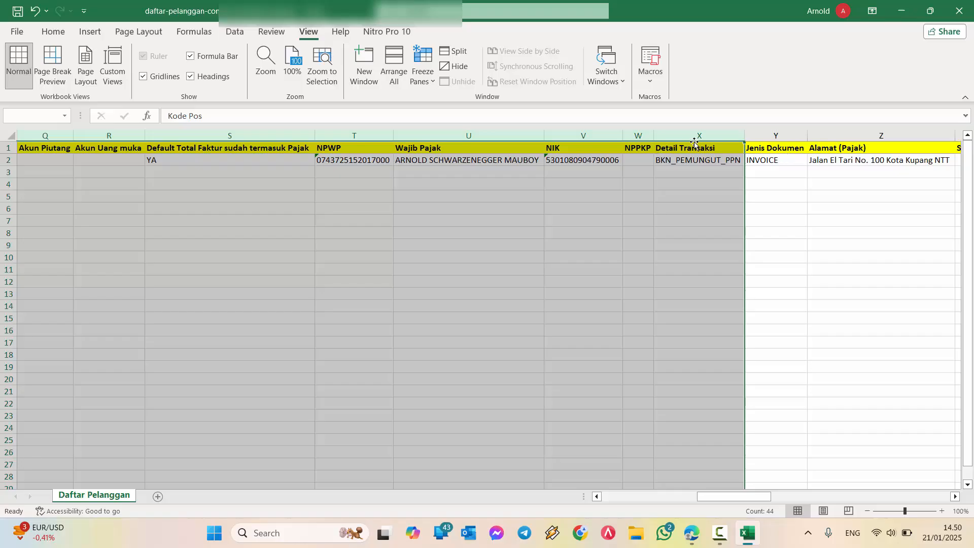
left_click_drag(773, 177, 848, 195)
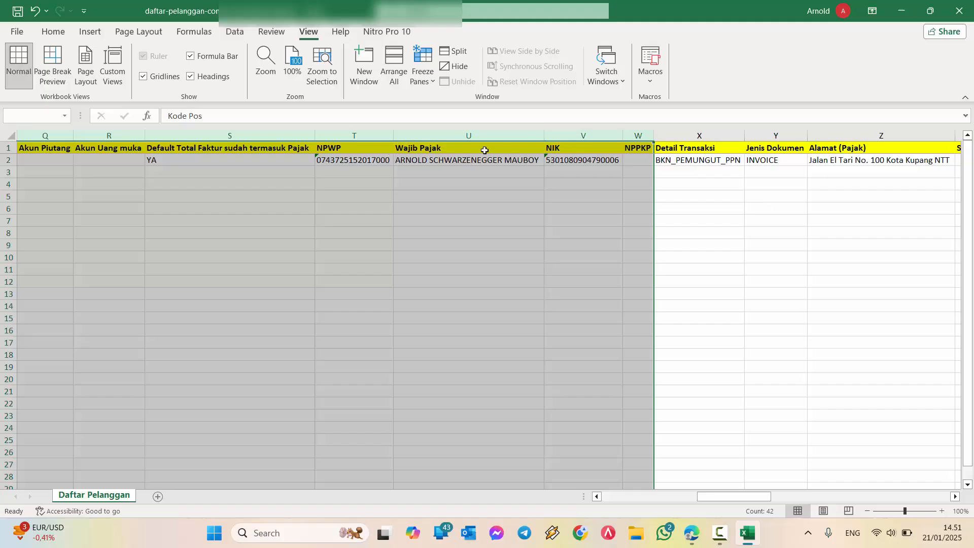
right_click(495, 135)
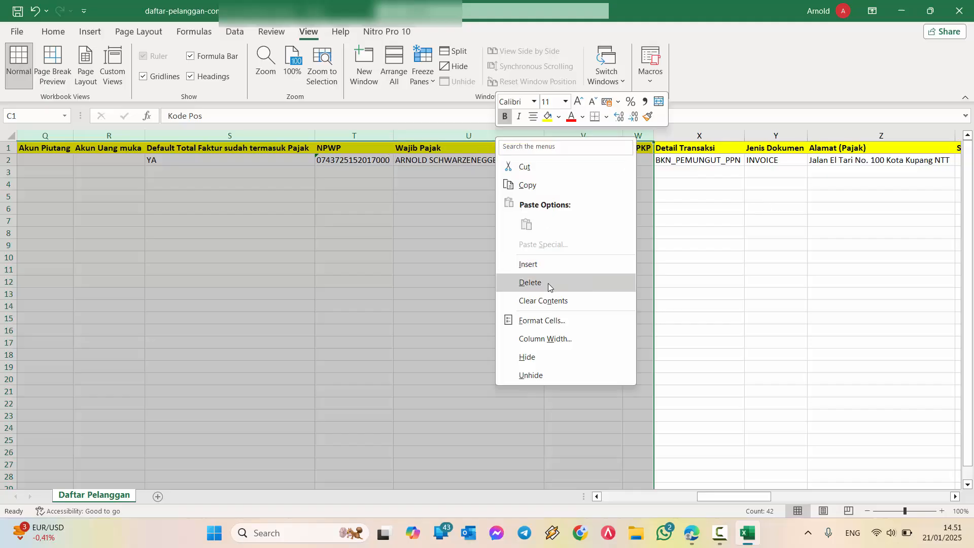
left_click(540, 281)
left_click(498, 265)
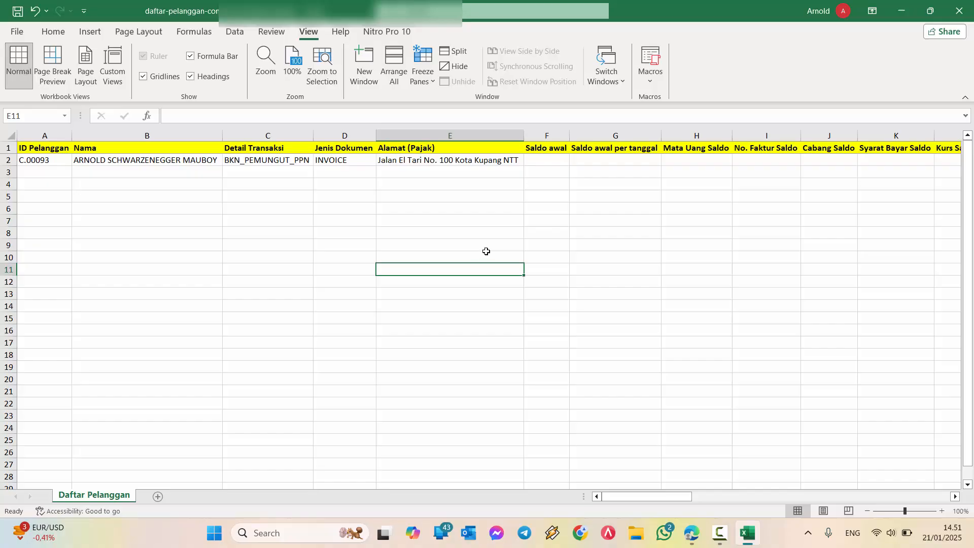
Delete Alamat (Pajak) and all headed columns after it, leaving Jenis Dokumen as the last one
left_click_drag(453, 144, 865, 151)
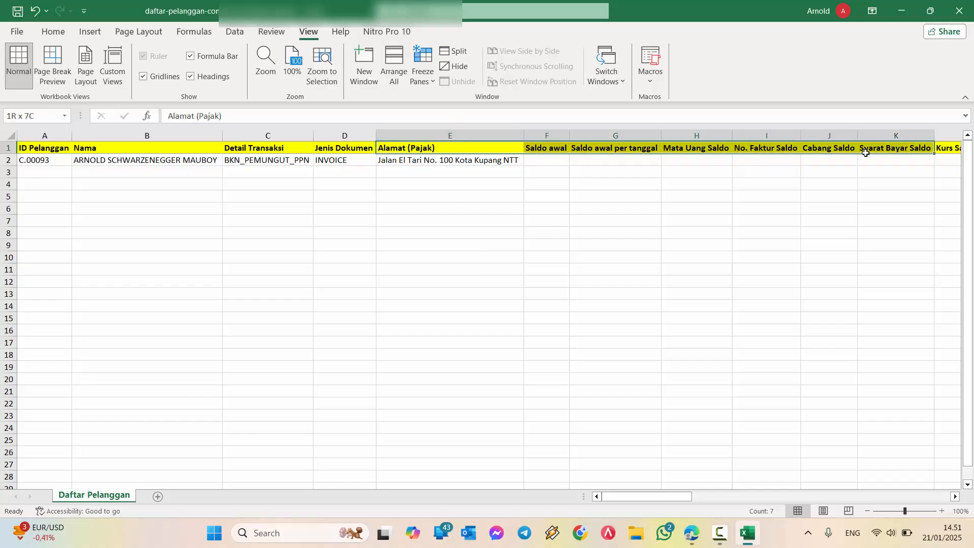
left_click(499, 135)
left_click_drag(498, 135, 646, 289)
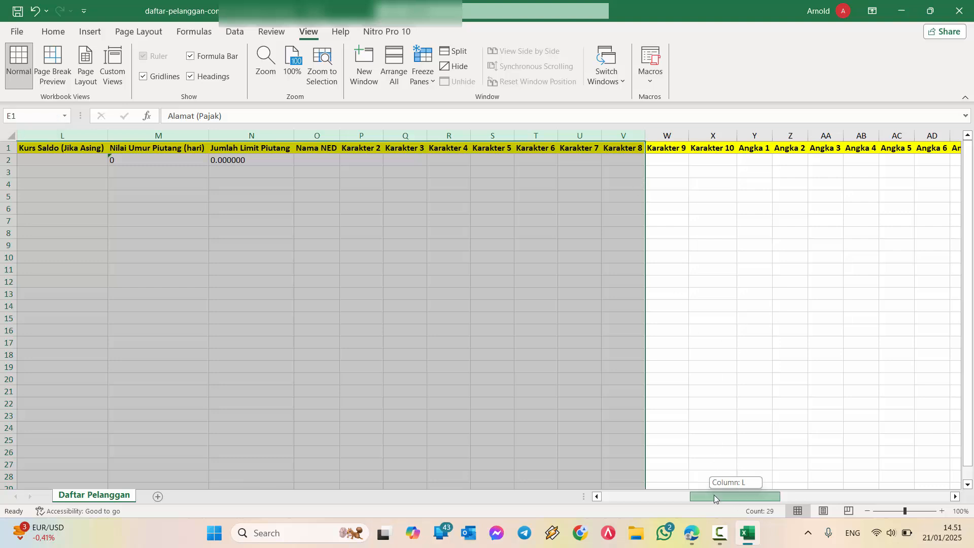
left_click_drag(714, 496, 623, 500)
left_click(447, 135)
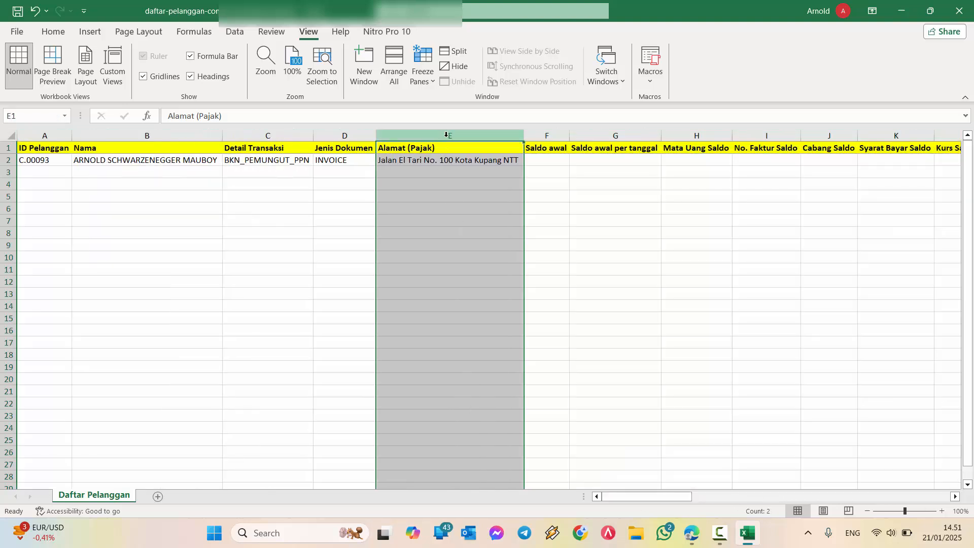
left_click_drag(447, 135, 933, 140)
right_click(612, 136)
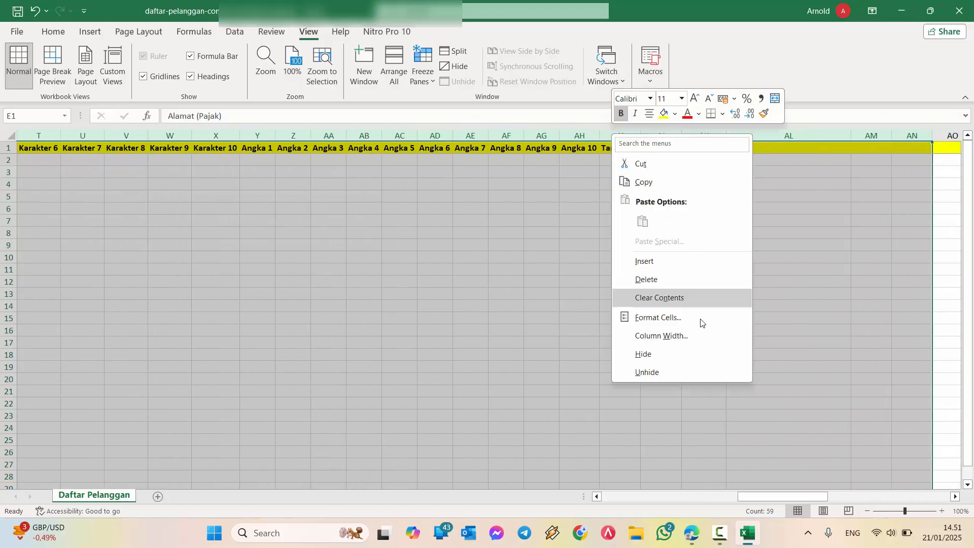
left_click(669, 284)
left_click(648, 305)
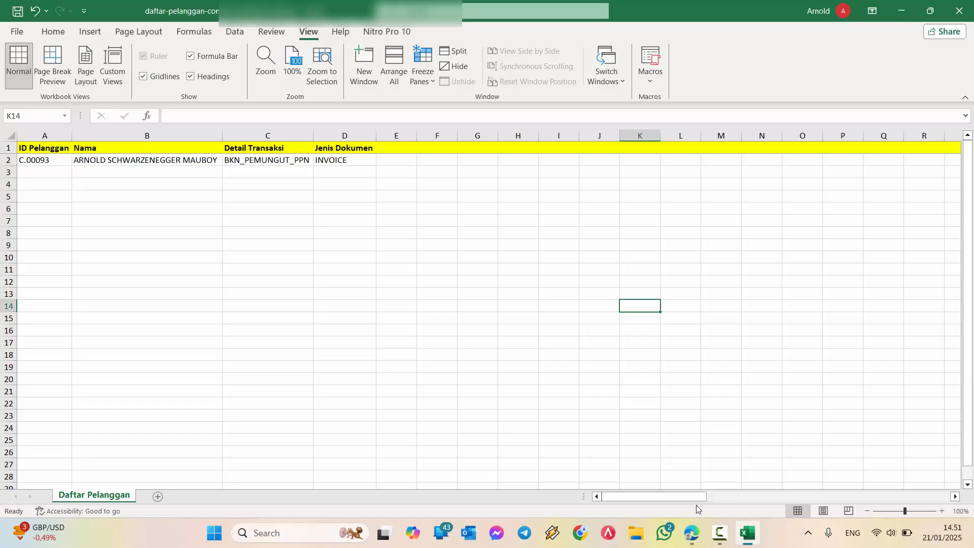
Widen the Jenis Dokumen and Detail Transaksi columns
left_click(368, 159)
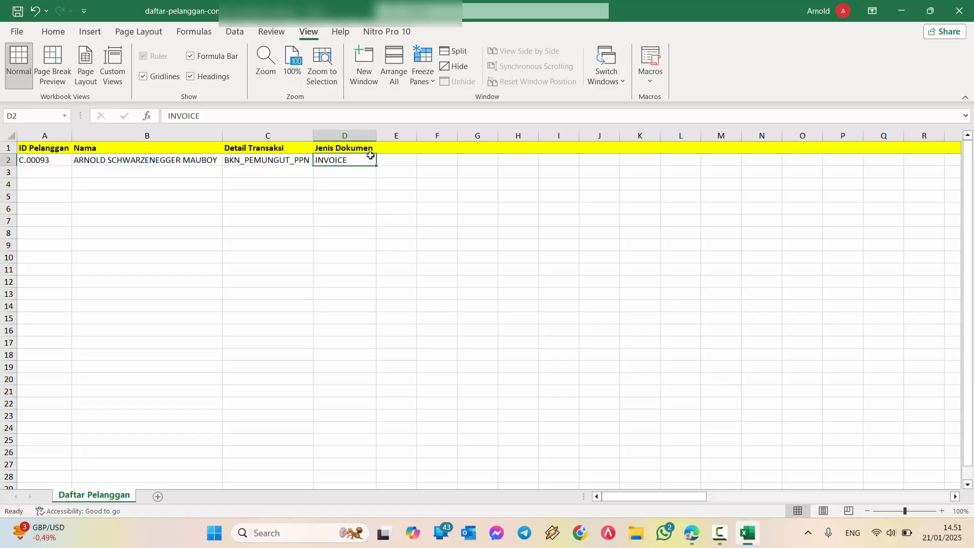
left_click_drag(376, 135, 479, 135)
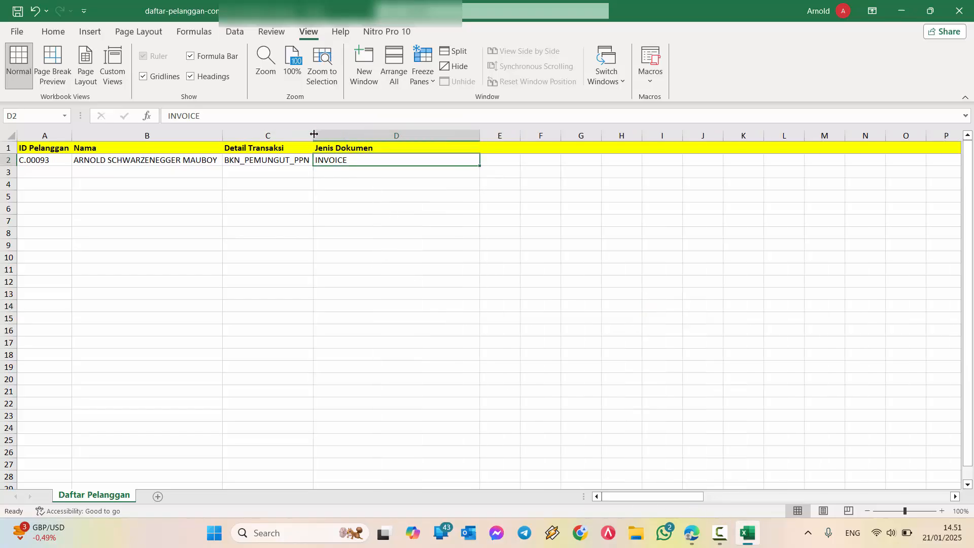
left_click_drag(314, 135, 407, 135)
Copy CTAS_DPP_NILAI_LAIN from the daftar-pelanggan workbook into the customer's Detail Transaksi cell C2
left_click(342, 159)
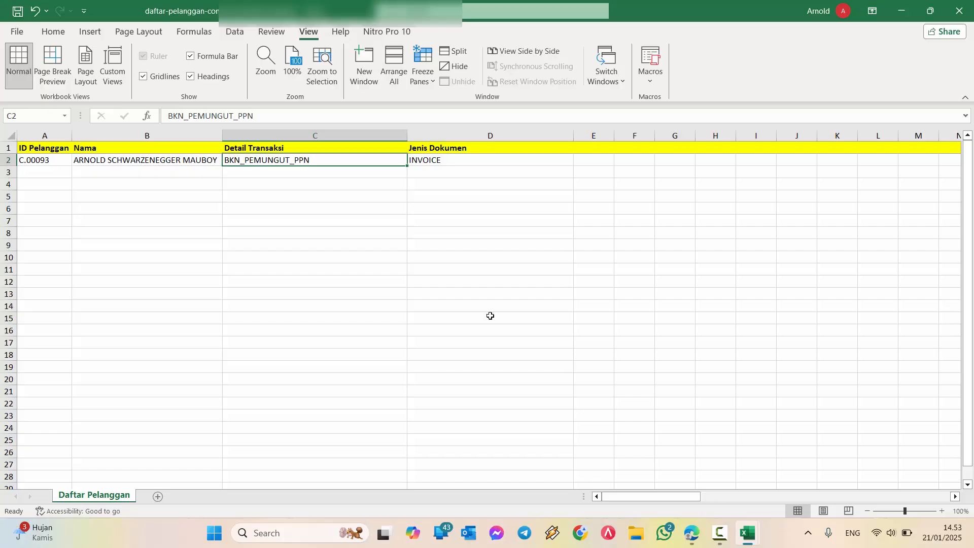
mouse_move(748, 538)
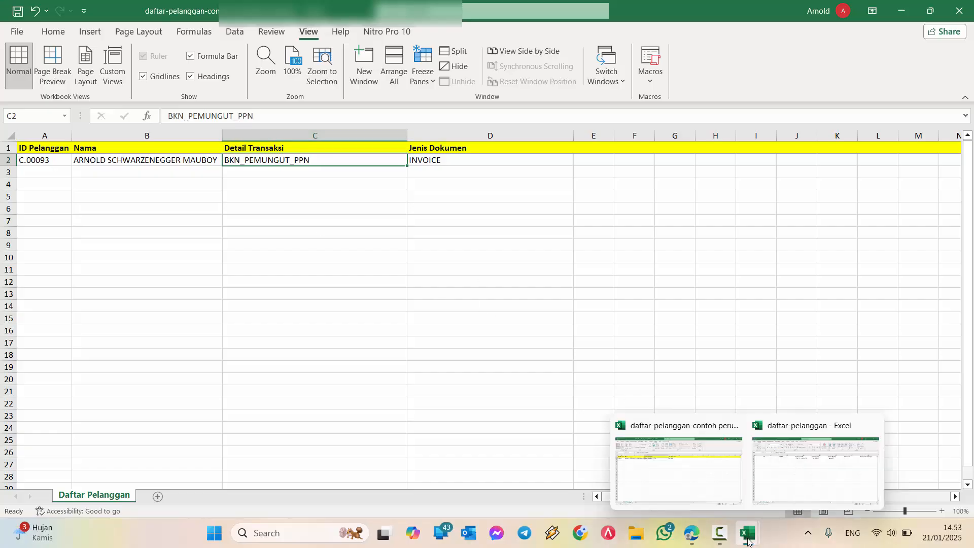
left_click(775, 482)
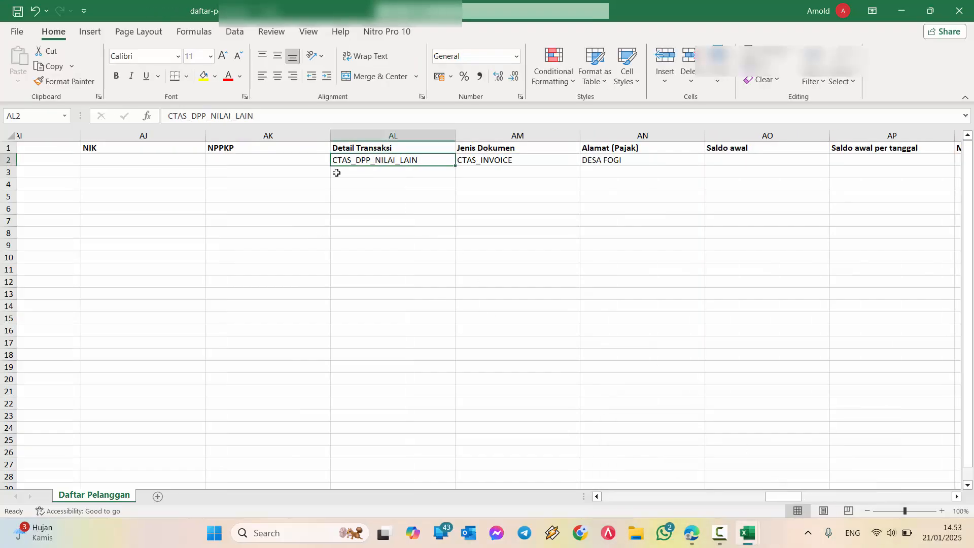
key("ctrl+c")
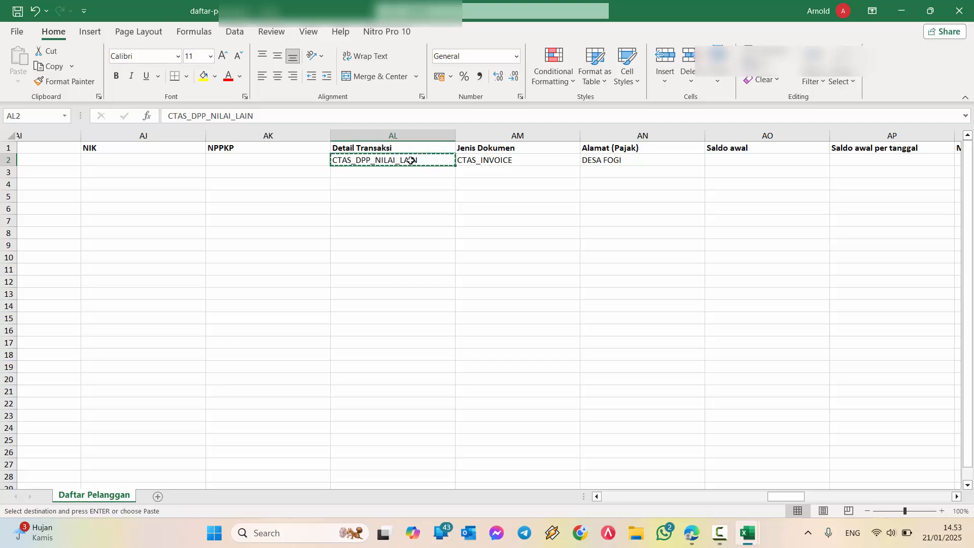
key("alt+Tab")
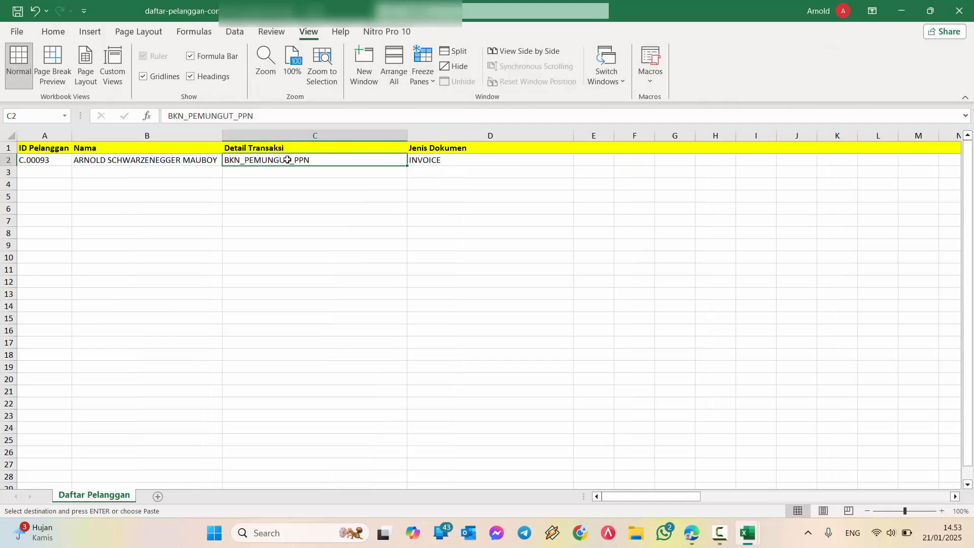
key("ctrl+v")
double_click(329, 161)
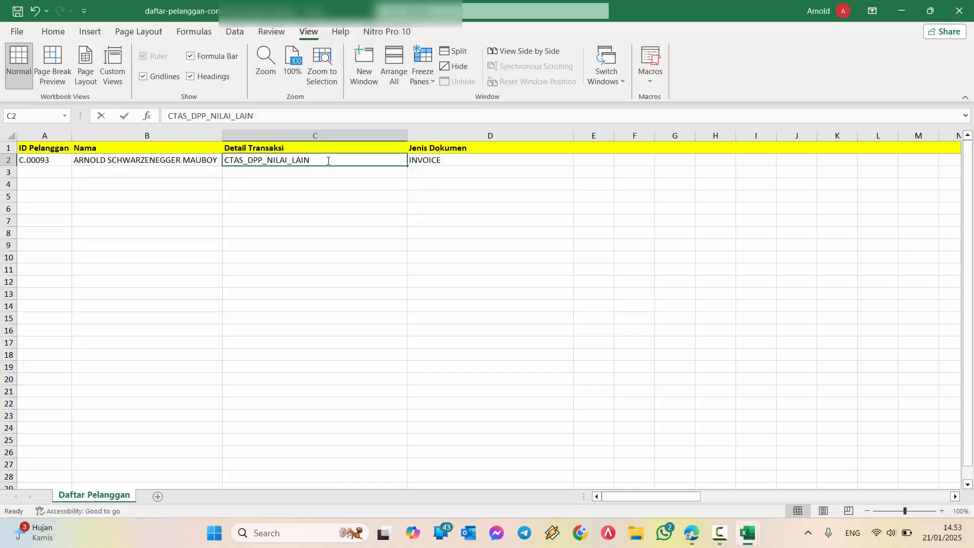
left_click_drag(329, 161, 206, 152)
left_click(324, 230)
Copy CTAS_INVOICE from the daftar-pelanggan workbook into the customer's Jenis Dokumen cell D2
left_click(439, 158)
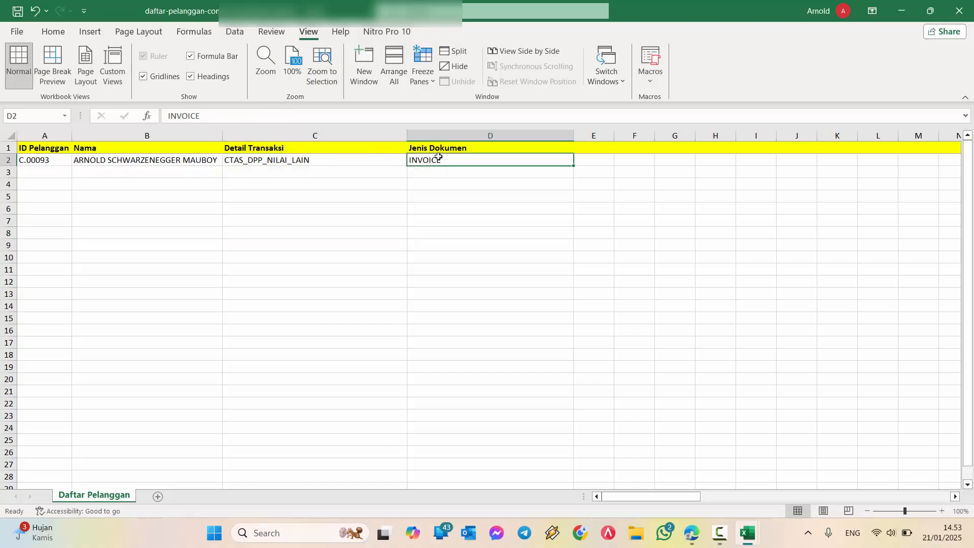
key("alt+Tab")
left_click(511, 161)
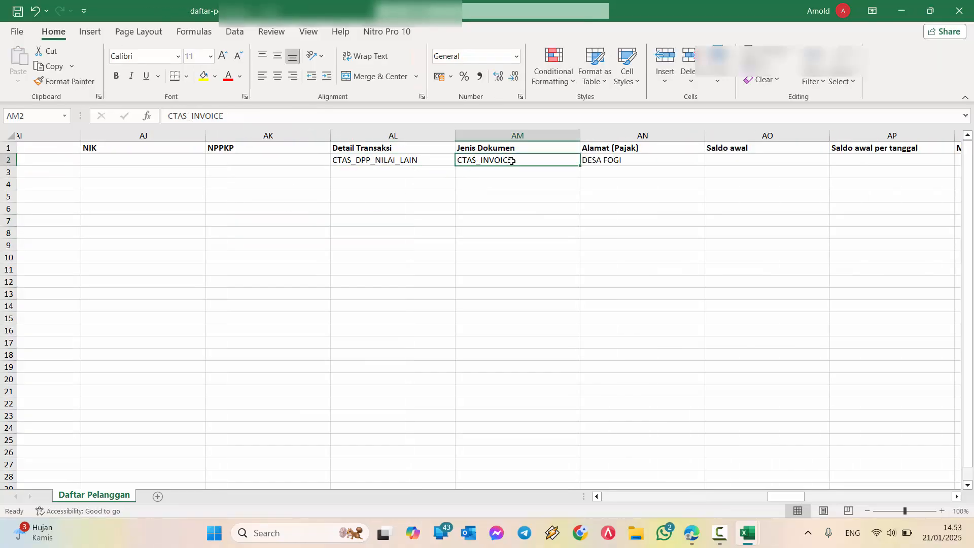
key("ctrl+c")
key("alt+Tab")
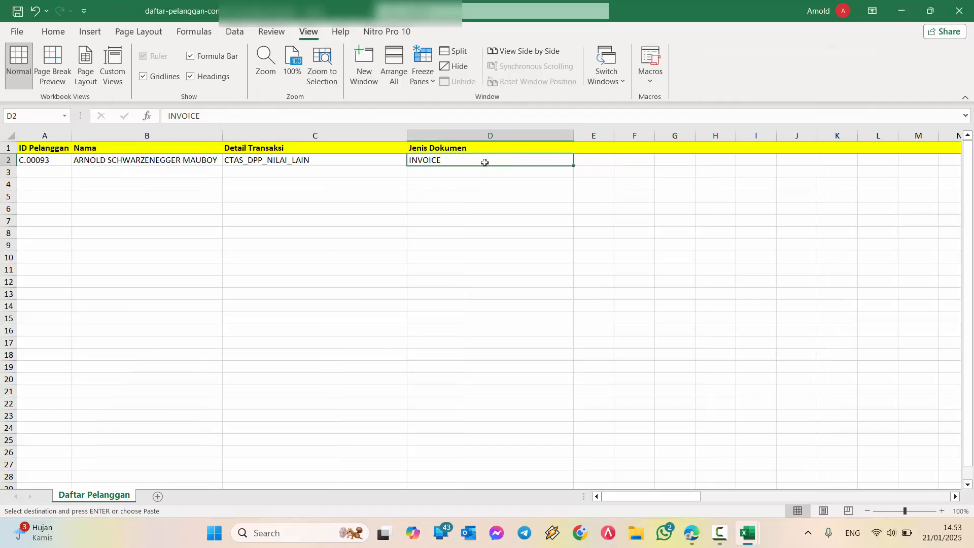
key("ctrl+v")
left_click(488, 208)
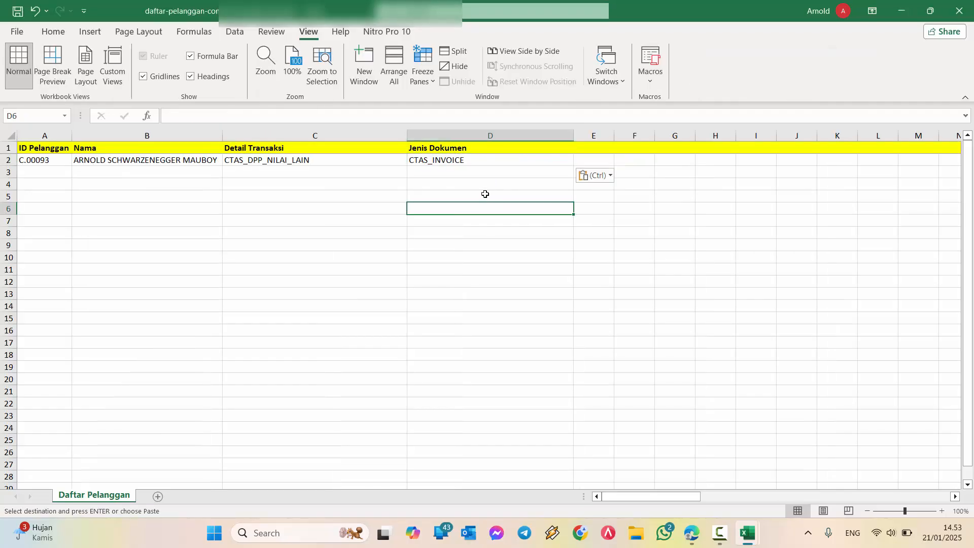
Save the trimmed customer workbook holding the ID Pelanggan, Nama, Detail Transaksi and Jenis Dokumen columns
left_click_drag(45, 136, 410, 138)
left_click(242, 168)
left_click_drag(264, 135, 446, 136)
left_click_drag(45, 136, 106, 133)
left_click(129, 159)
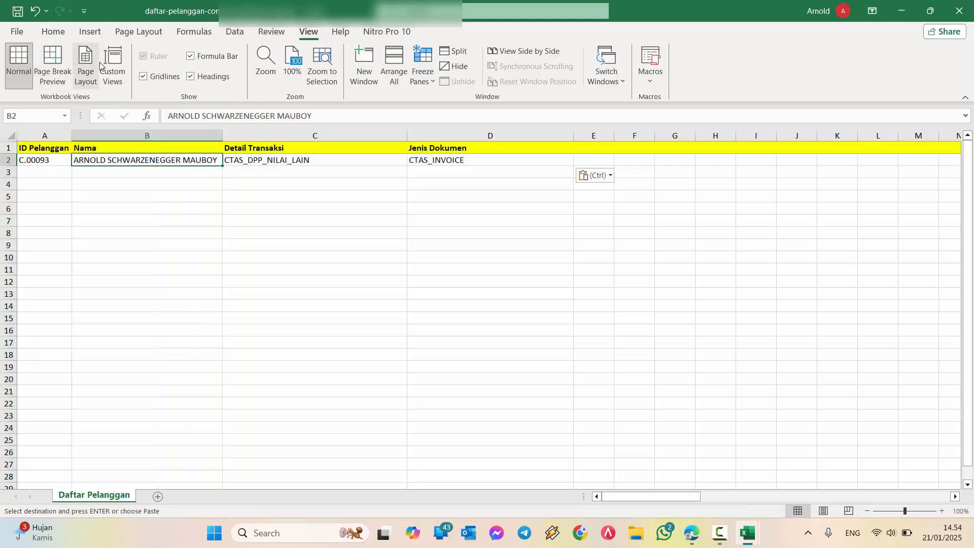
left_click(19, 13)
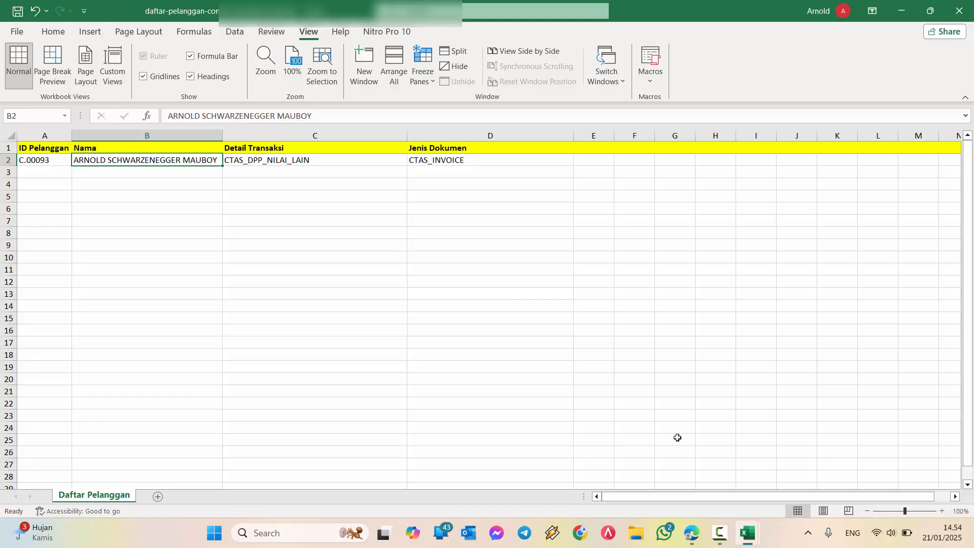
Switch to Accurate Online in the browser and close the open customer record, discarding its unsaved changes
left_click(691, 534)
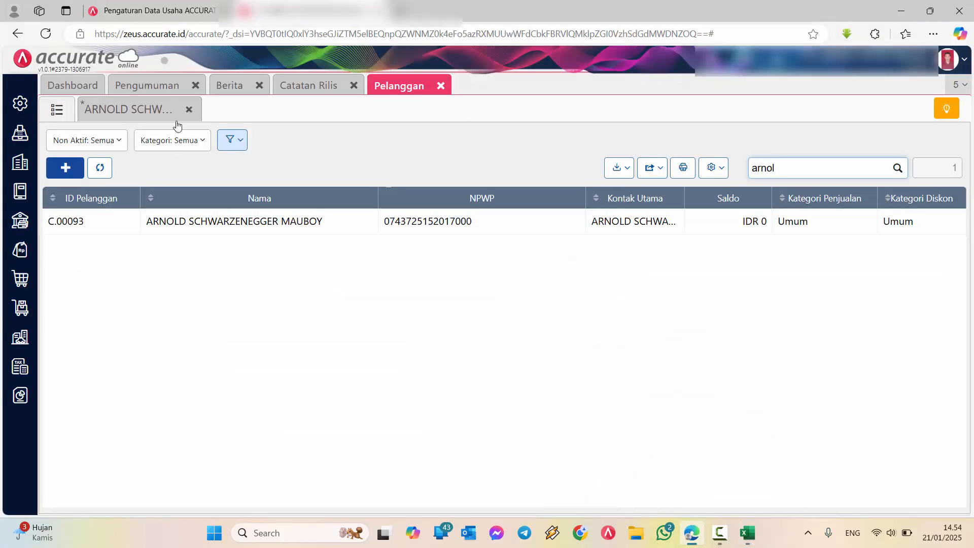
left_click(190, 109)
left_click(568, 309)
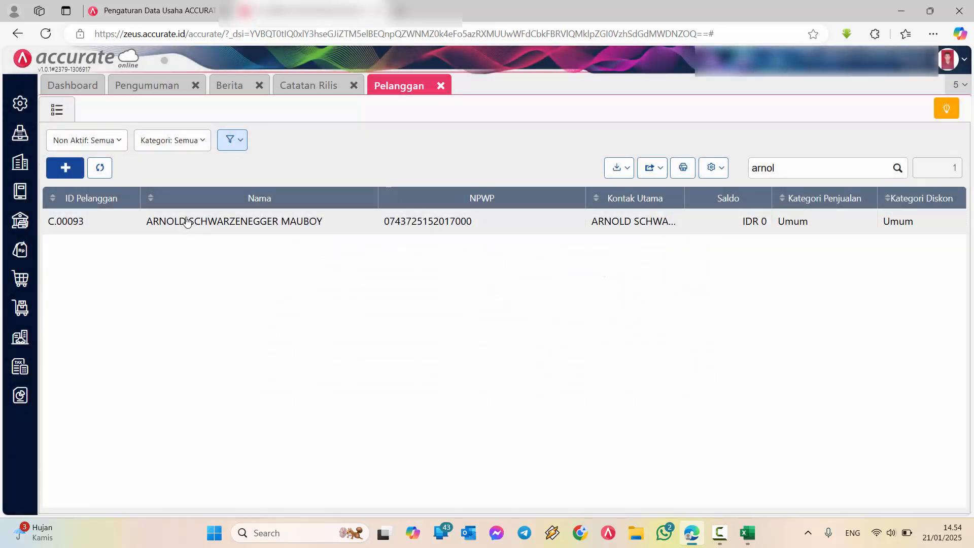
Reopen customer C.00093, check its Tipe Transaksi and Detail Transaksi tax settings, and close the record
double_click(211, 221)
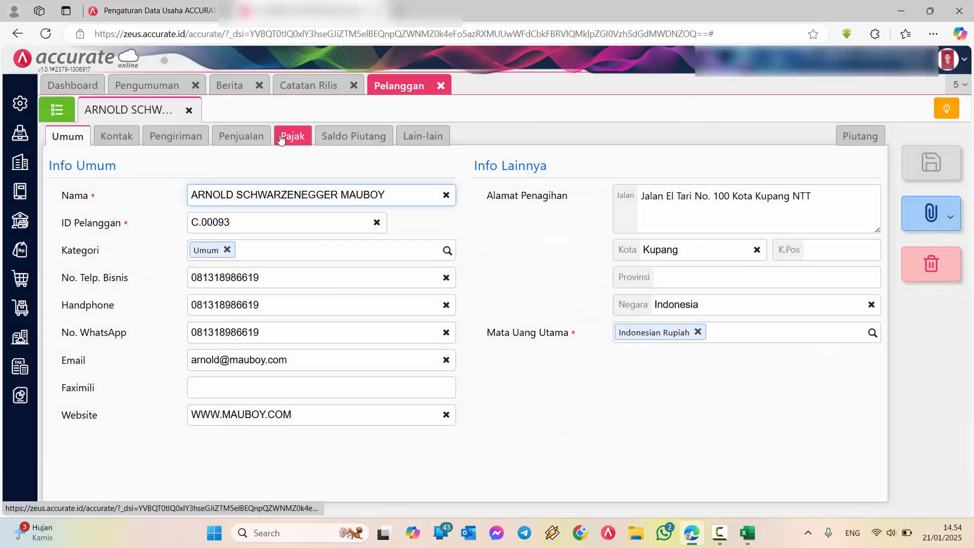
left_click(296, 135)
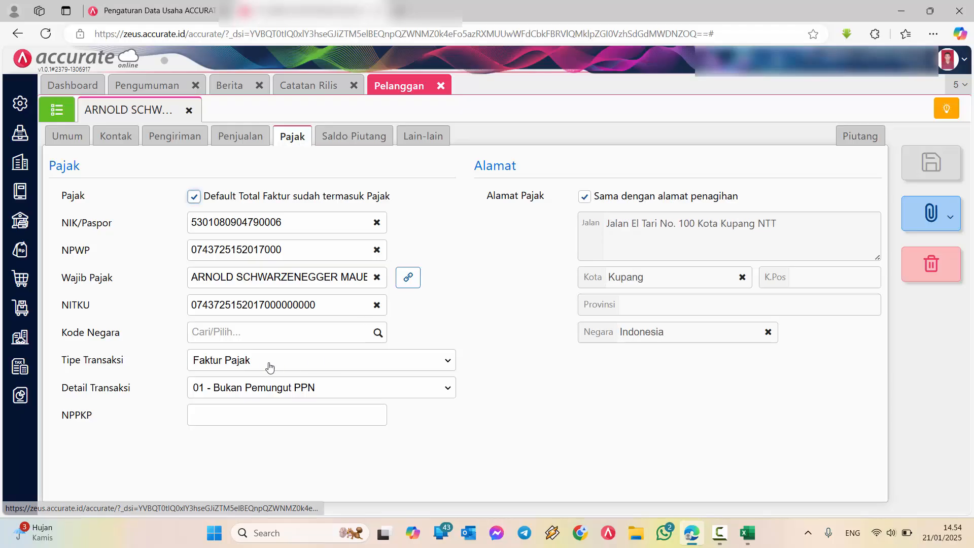
left_click(230, 360)
left_click(230, 360)
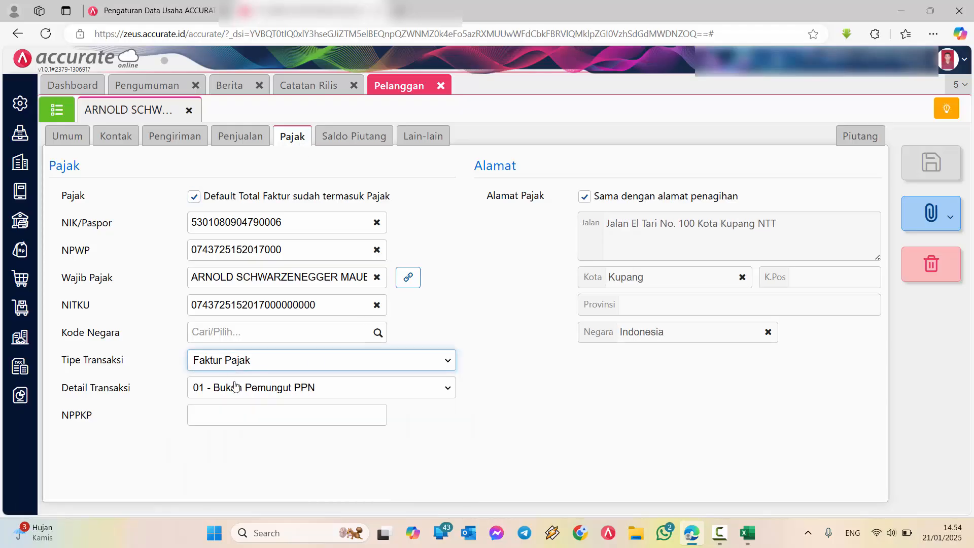
left_click(273, 391)
left_click(277, 387)
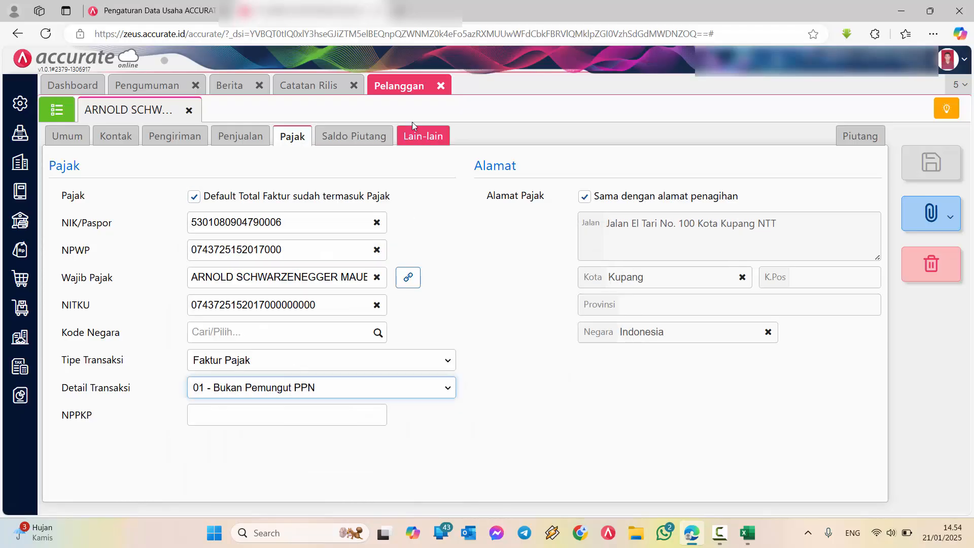
left_click(189, 110)
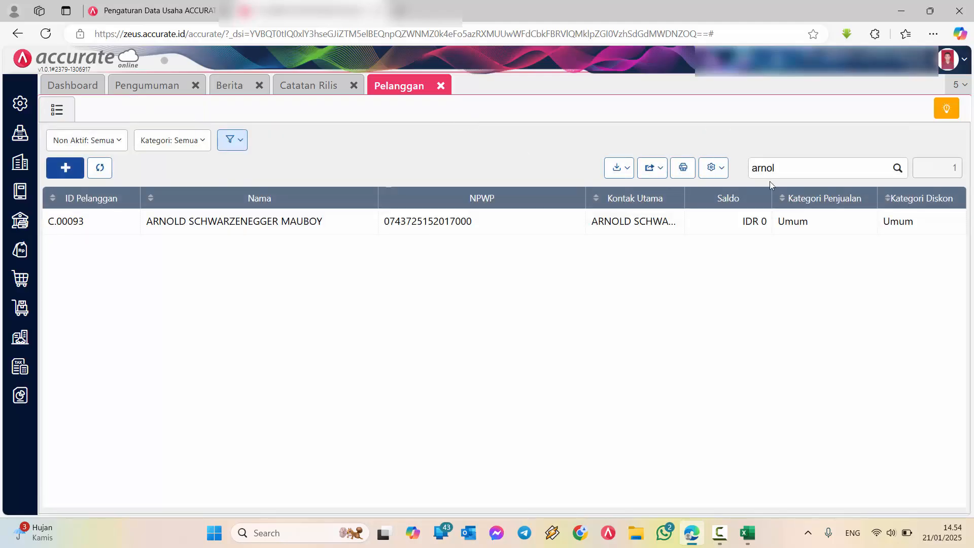
Clear the customer list search and start a customer import from an Excel file
left_click(768, 167)
key("ctrl+a")
key("BackSpace")
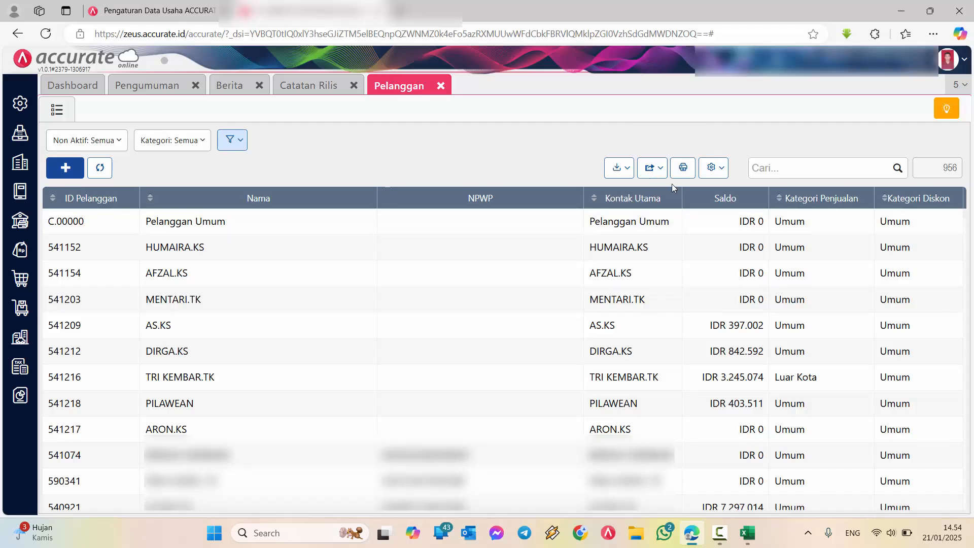
left_click(620, 168)
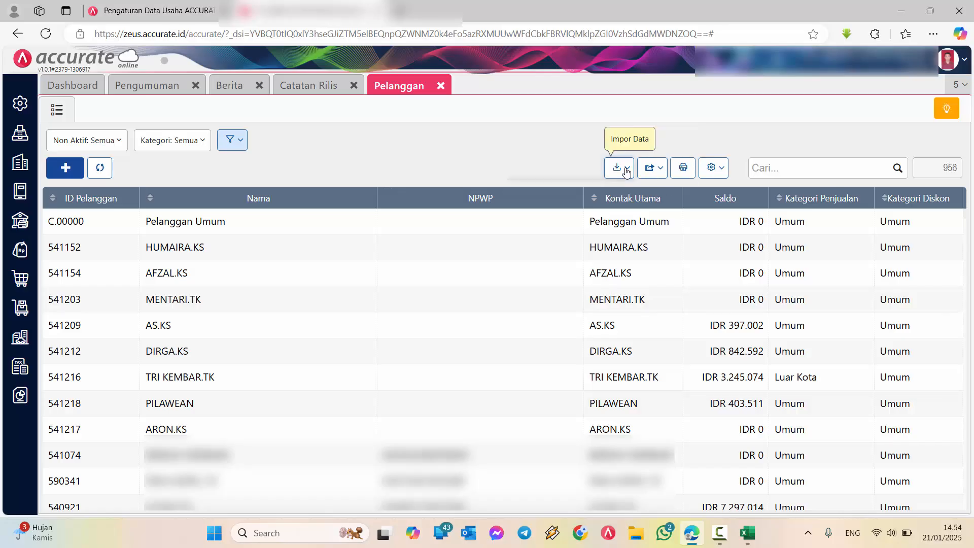
left_click(595, 202)
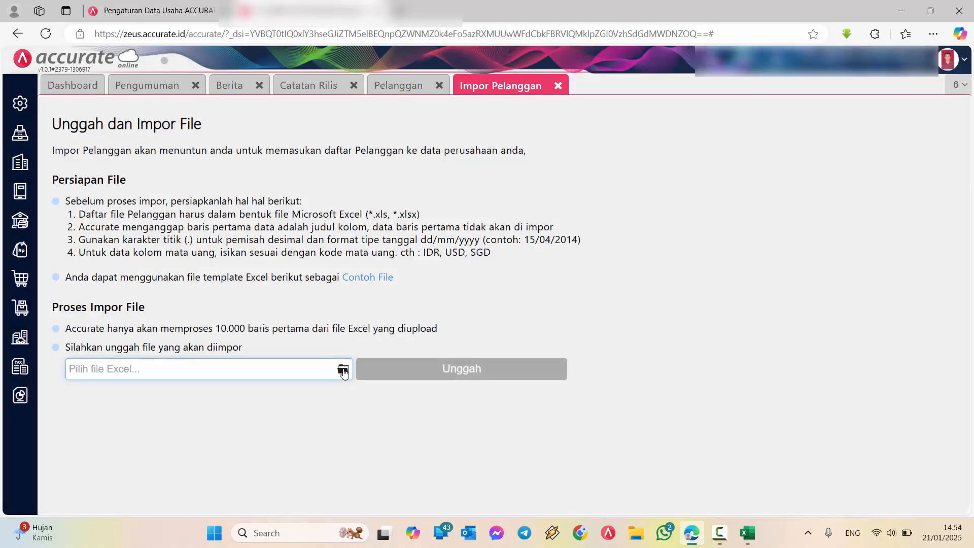
Upload the file daftar-pelanggan-contoh perubahan banyak from the Desktop for the import
left_click(341, 369)
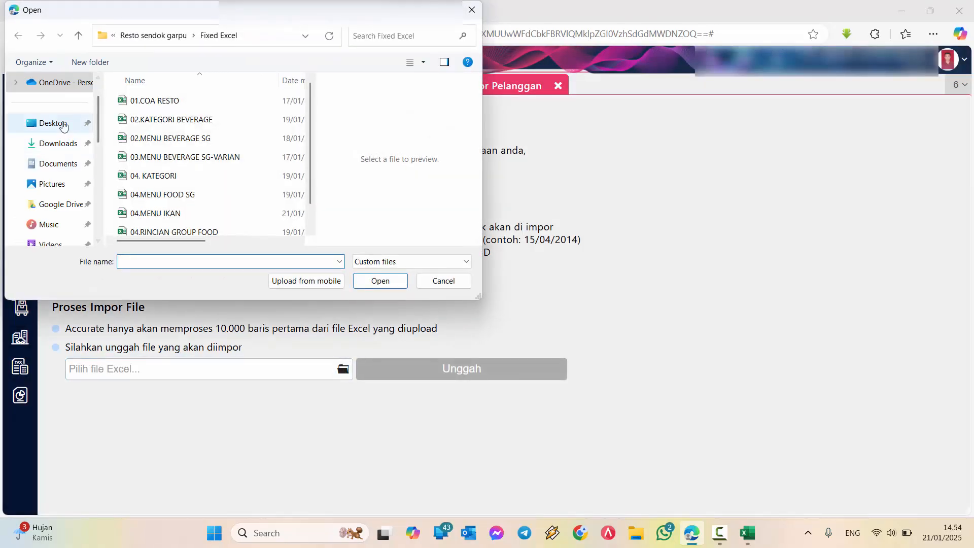
left_click(71, 127)
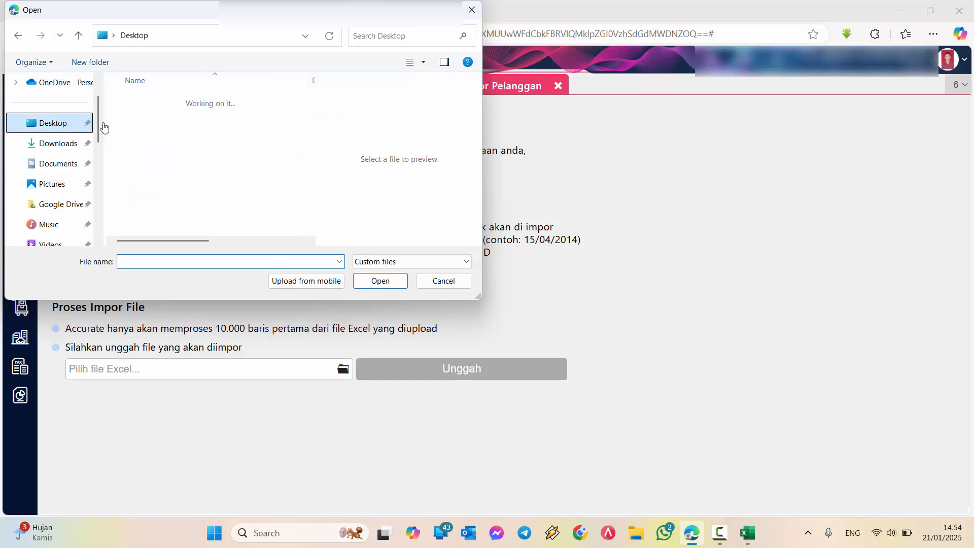
scroll(303, 203, "down", 10)
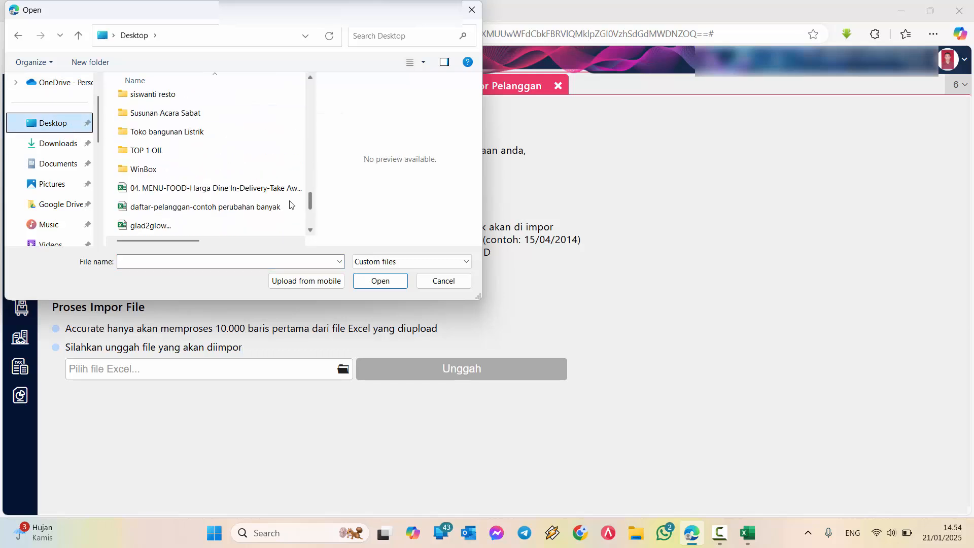
left_click(224, 212)
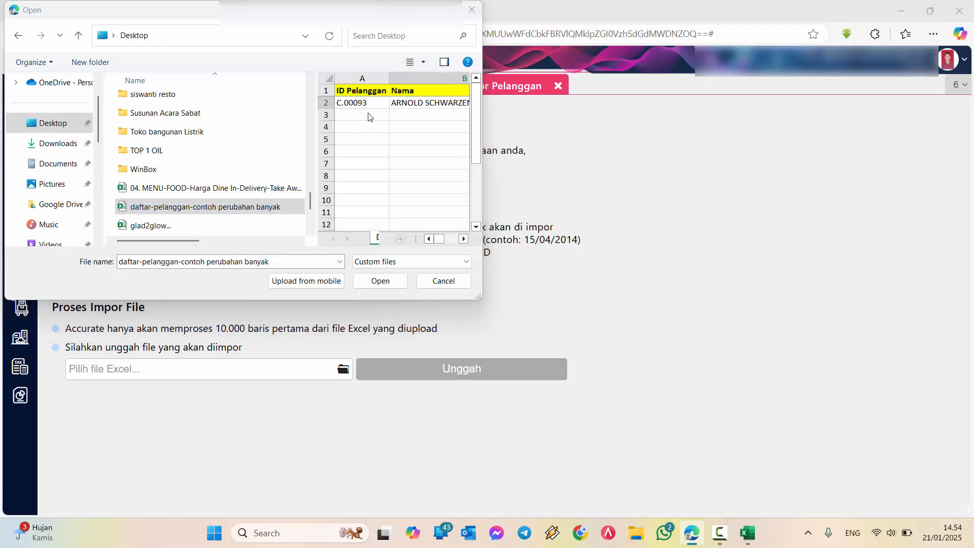
left_click(382, 282)
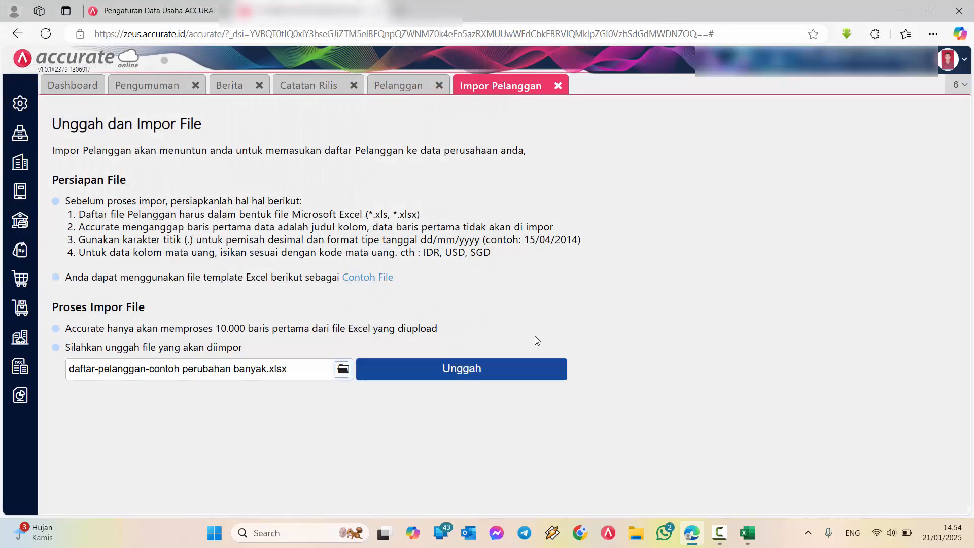
left_click(482, 369)
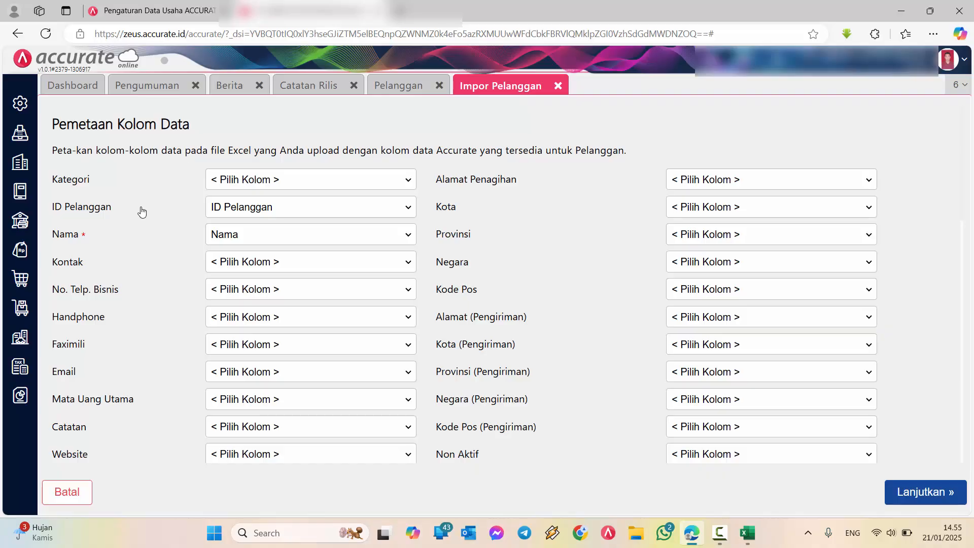
Check the import column mapping for ID Pelanggan, Nama, Jenis Dokumen and Detail Transaksi
left_click_drag(141, 211, 55, 208)
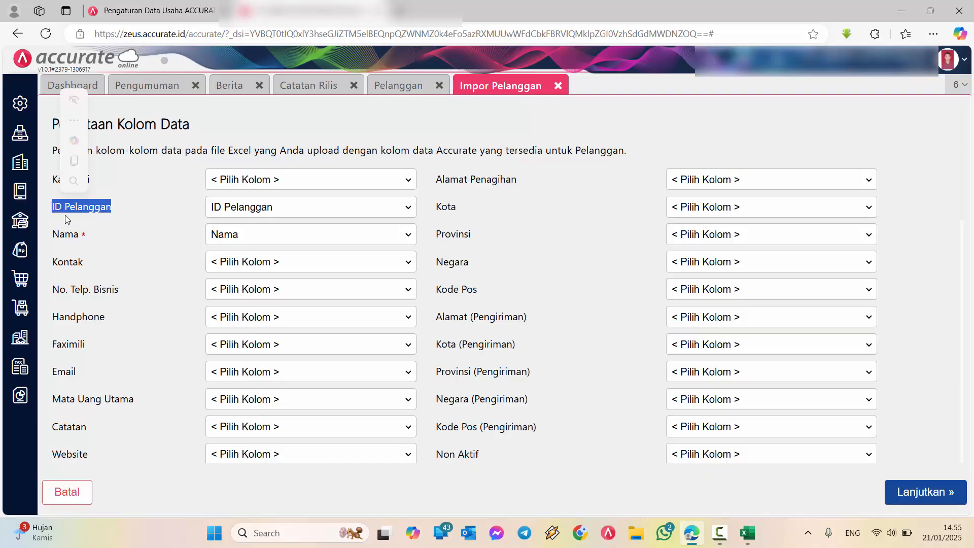
double_click(65, 234)
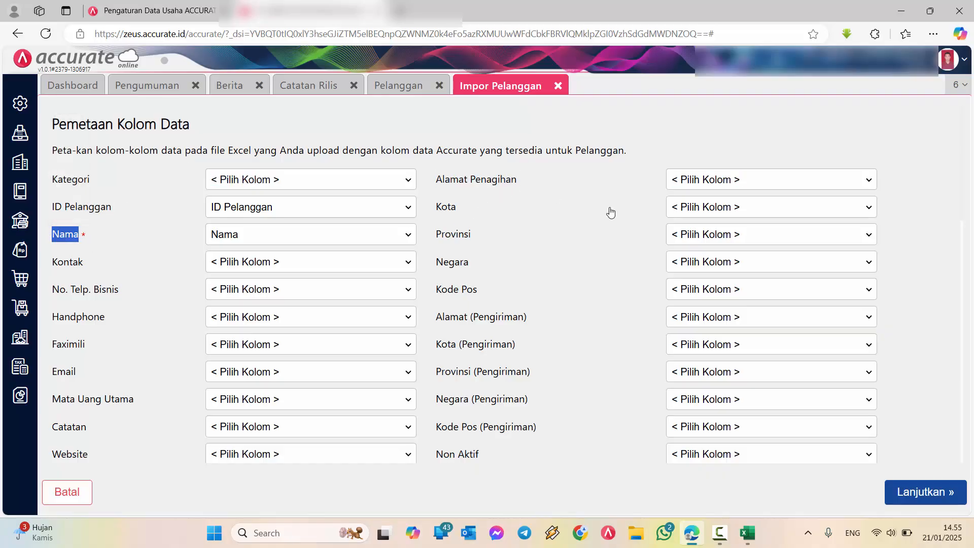
left_click(708, 182)
left_click(708, 183)
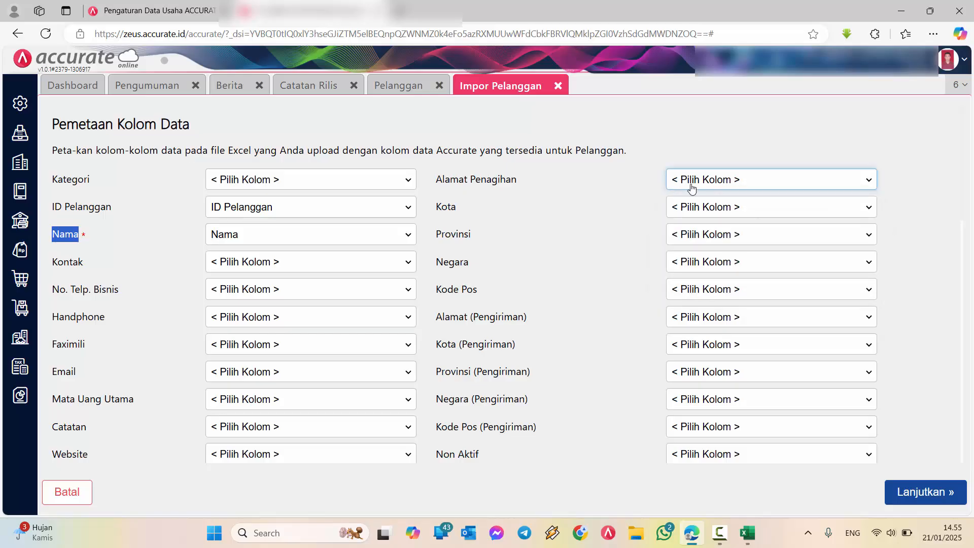
scroll(604, 272, "down", 5)
scroll(605, 276, "down", 5)
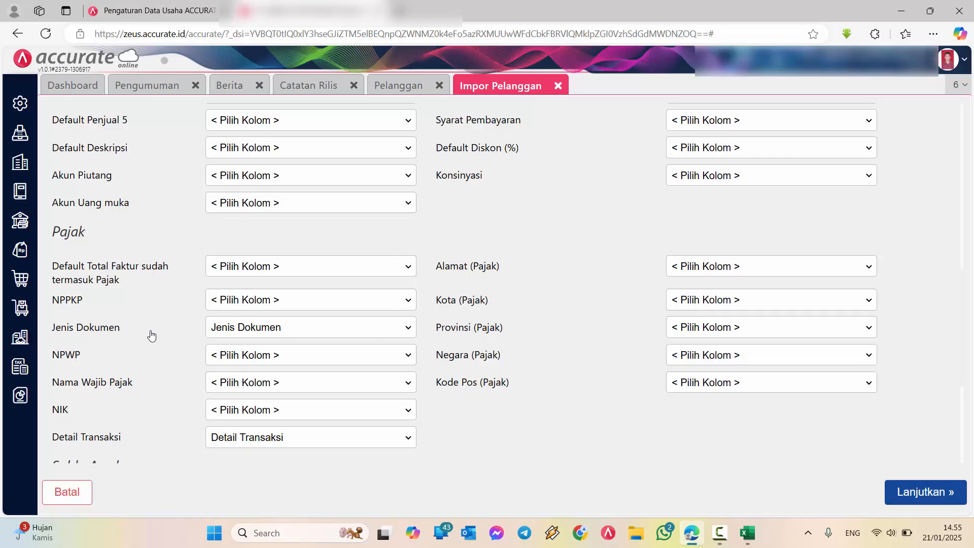
left_click_drag(121, 328, 53, 325)
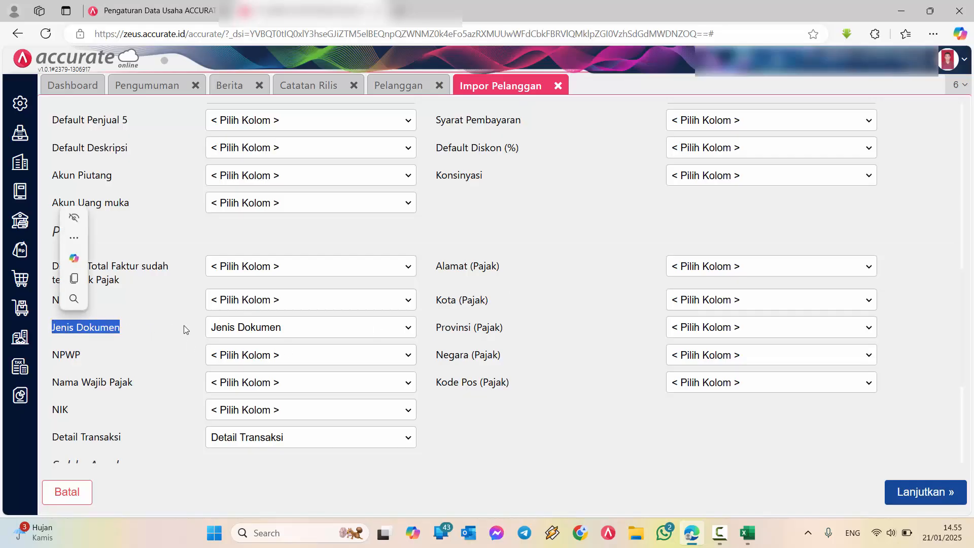
left_click_drag(139, 442, 47, 435)
left_click(565, 418)
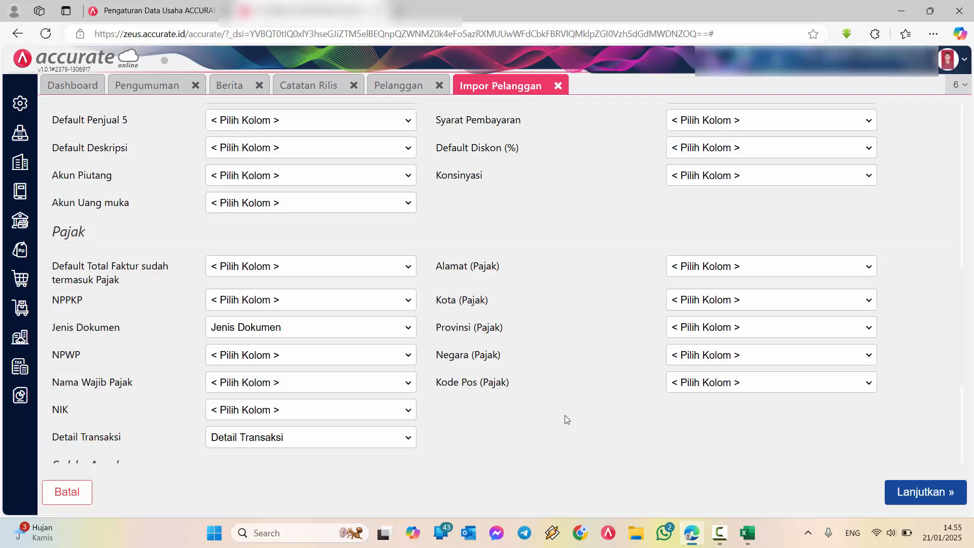
scroll(202, 324, "down", 1)
scroll(202, 325, "down", 4)
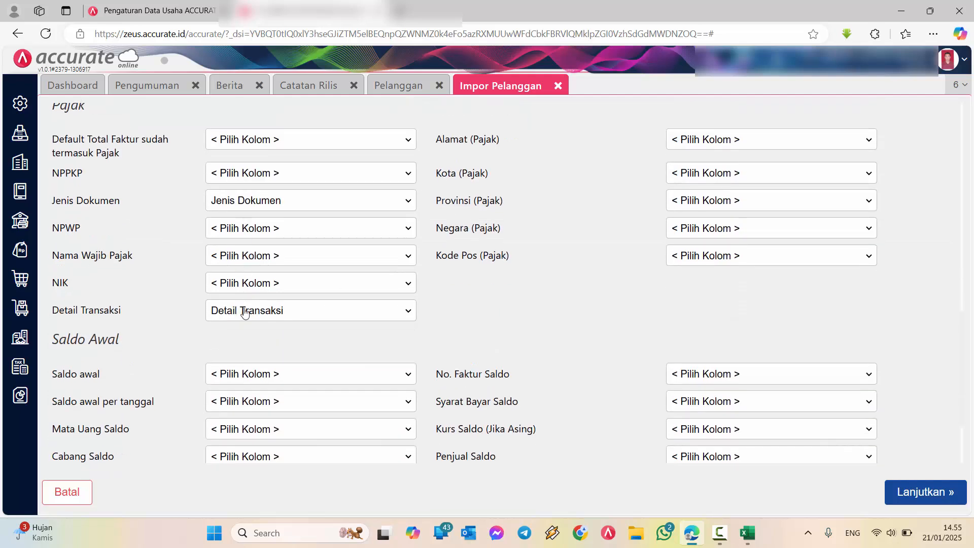
scroll(279, 341, "down", 1)
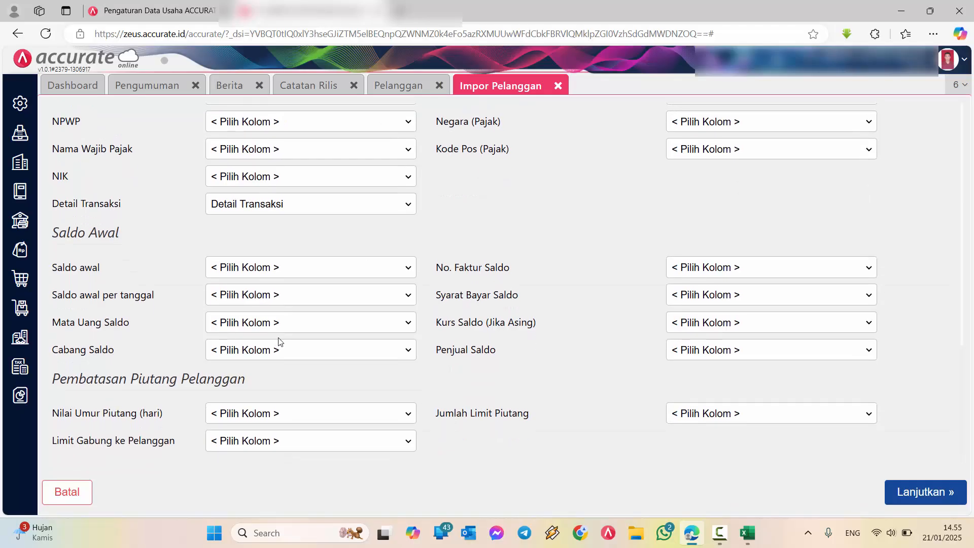
scroll(456, 298, "up", 10)
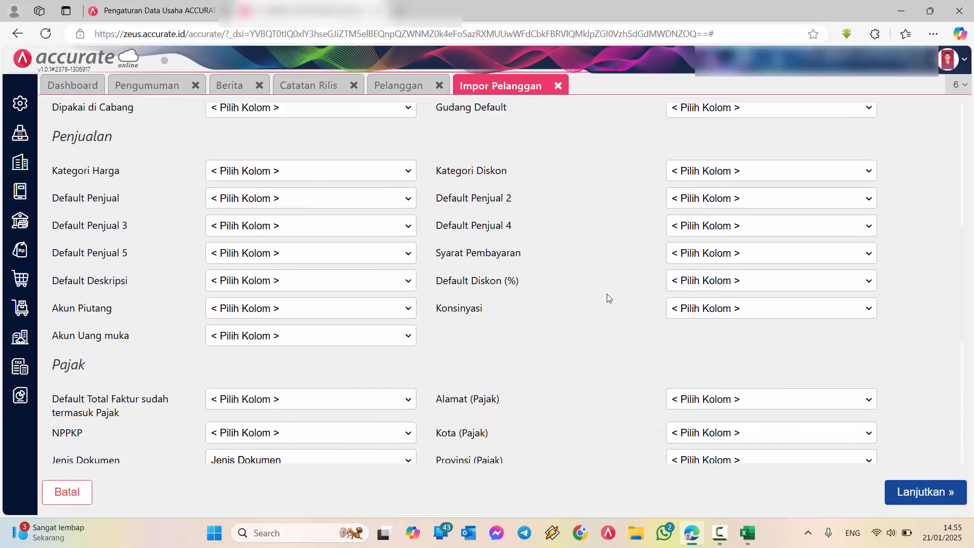
scroll(607, 298, "up", 4)
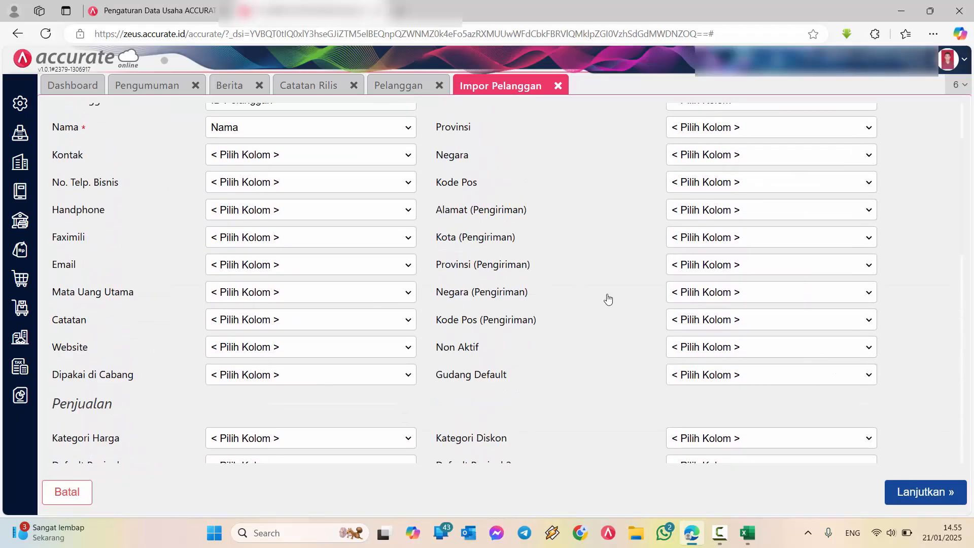
scroll(608, 300, "up", 3)
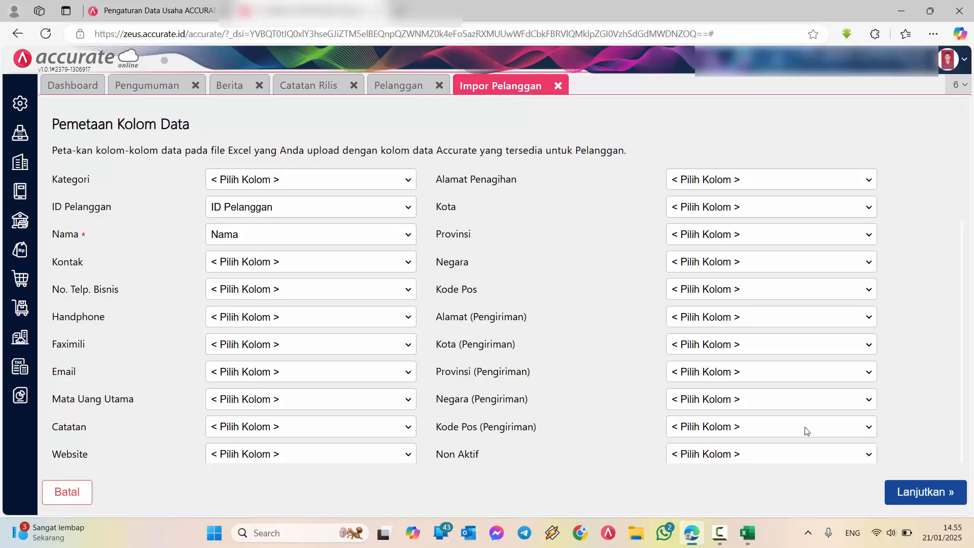
Accept the column mapping, enable updating of existing matching data, and check the Detail Transaksi value in the preview
left_click(927, 499)
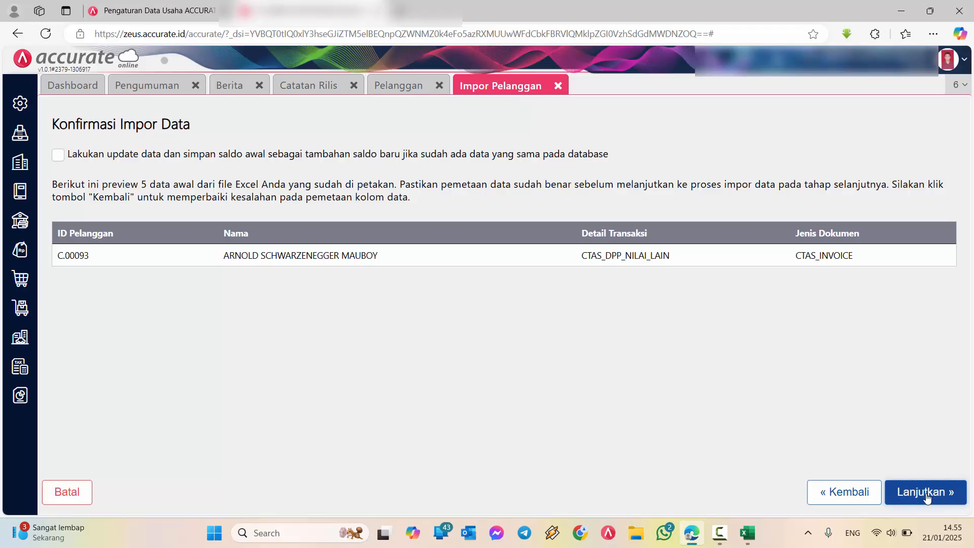
left_click(59, 157)
left_click_drag(81, 155, 494, 155)
left_click(693, 145)
left_click_drag(675, 259, 582, 261)
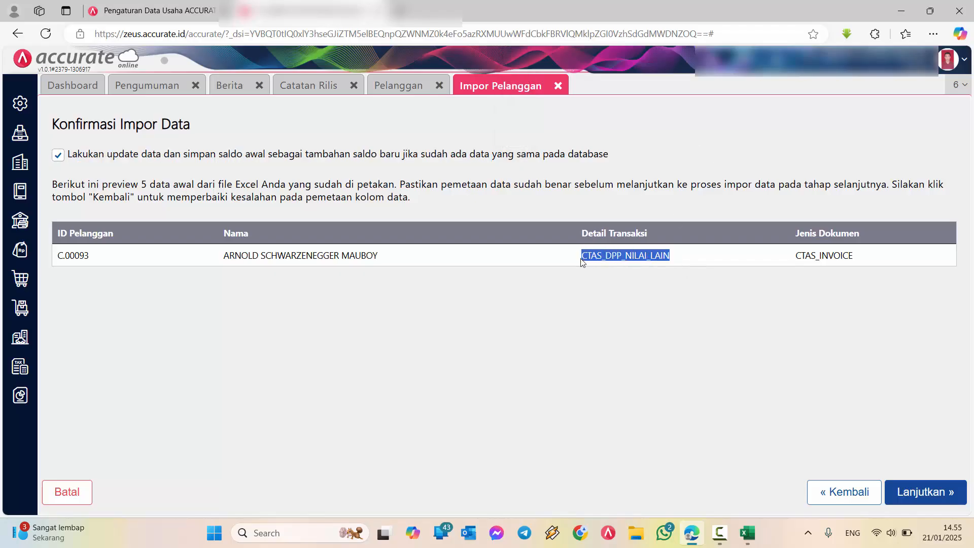
Check the Jenis Dokumen value in the import preview, run the customer import and close its results
left_click(869, 208)
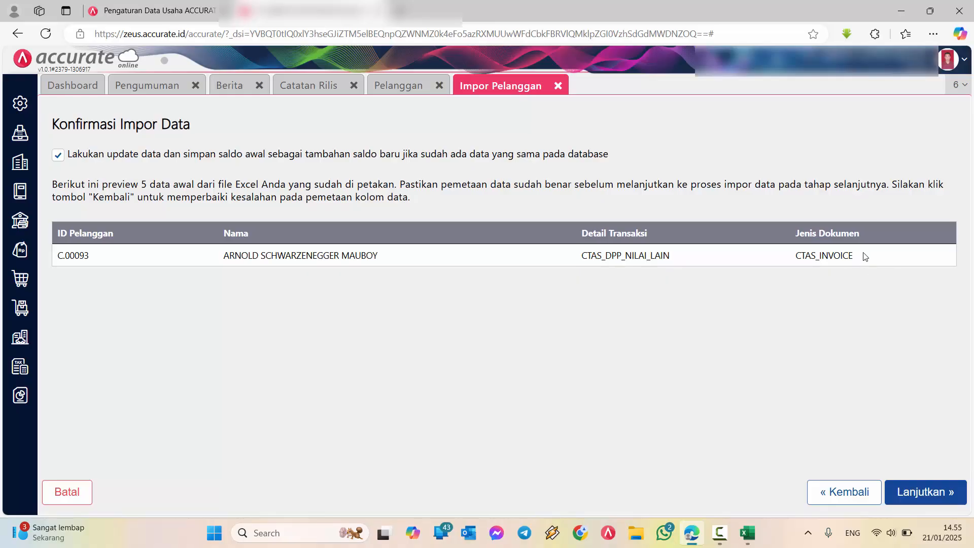
left_click_drag(867, 258, 798, 265)
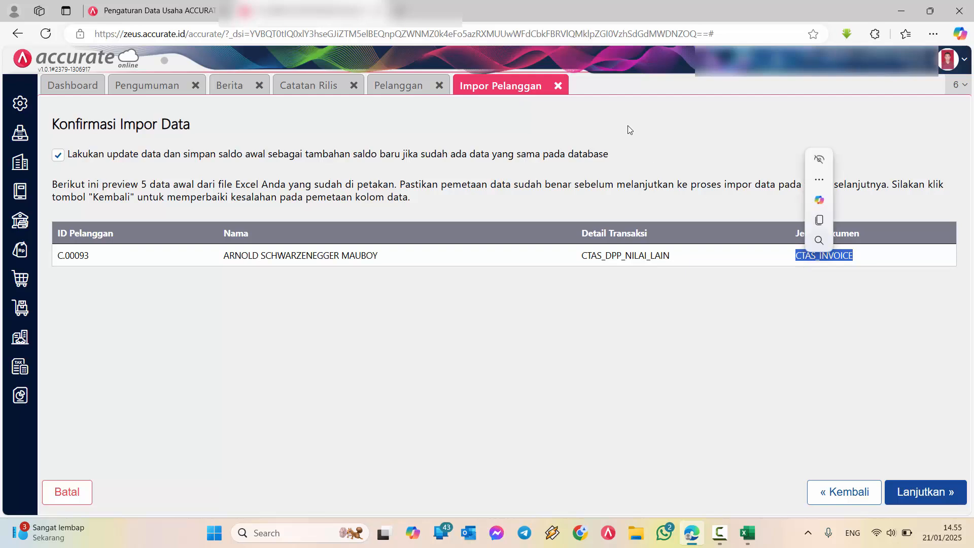
left_click(659, 129)
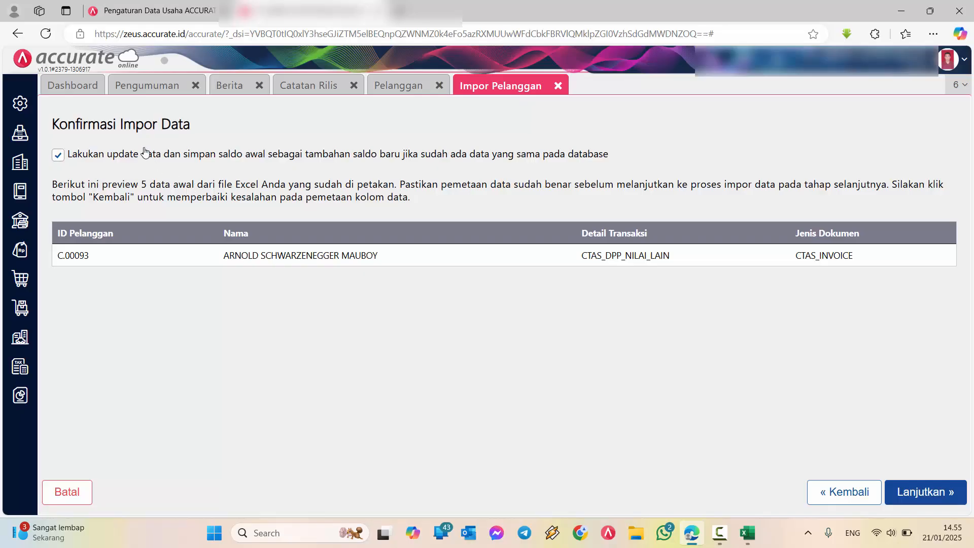
left_click(938, 496)
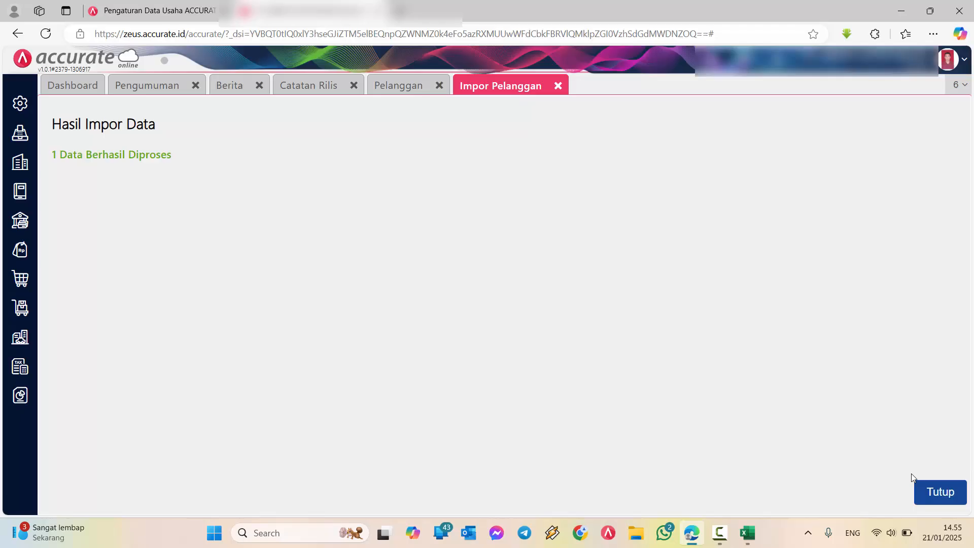
left_click(942, 495)
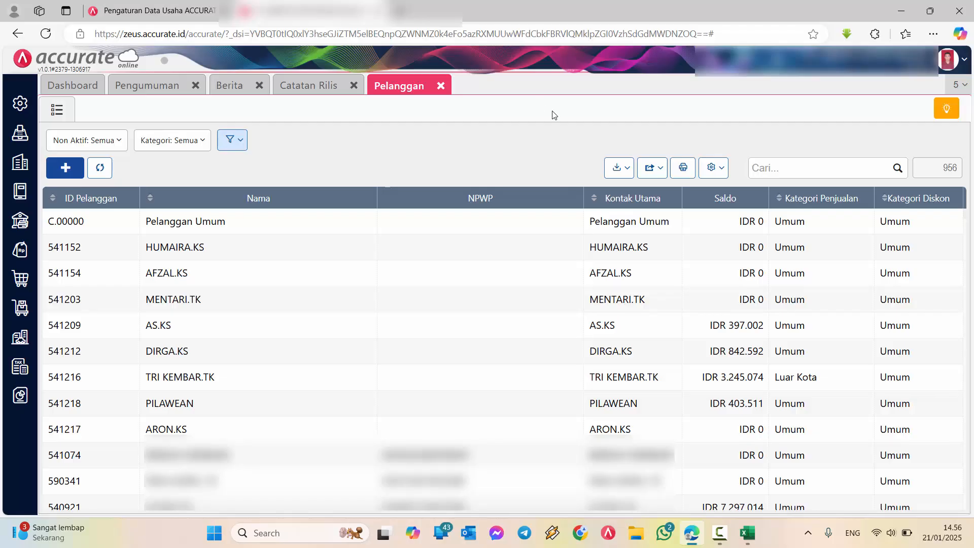
Search the customer list for the imported customer by name and open the record's tax details
left_click(800, 173)
type("arnold")
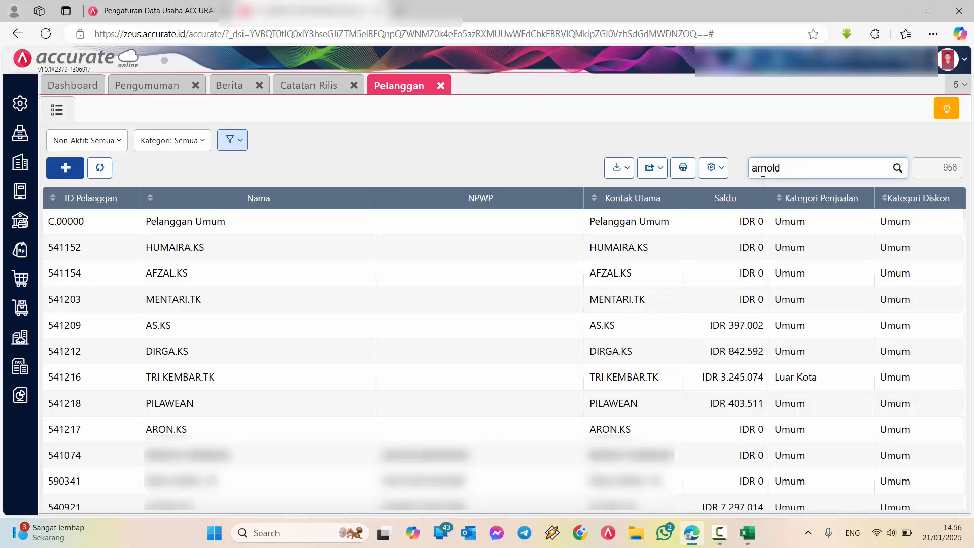
key("Return")
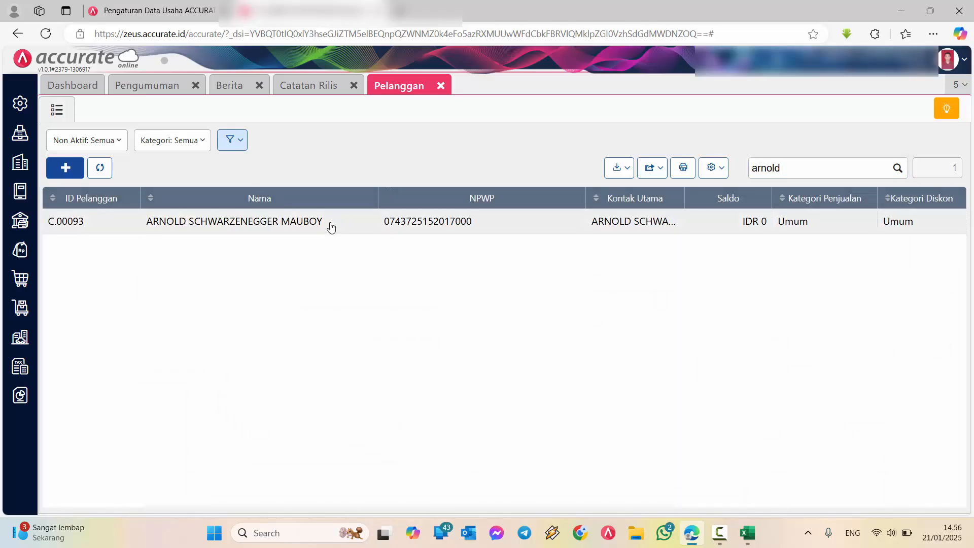
double_click(330, 224)
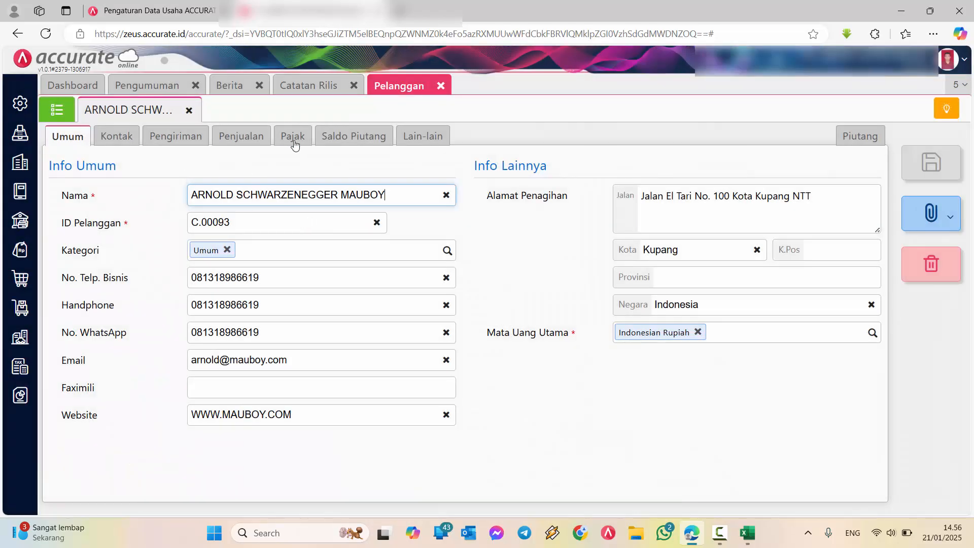
left_click(294, 142)
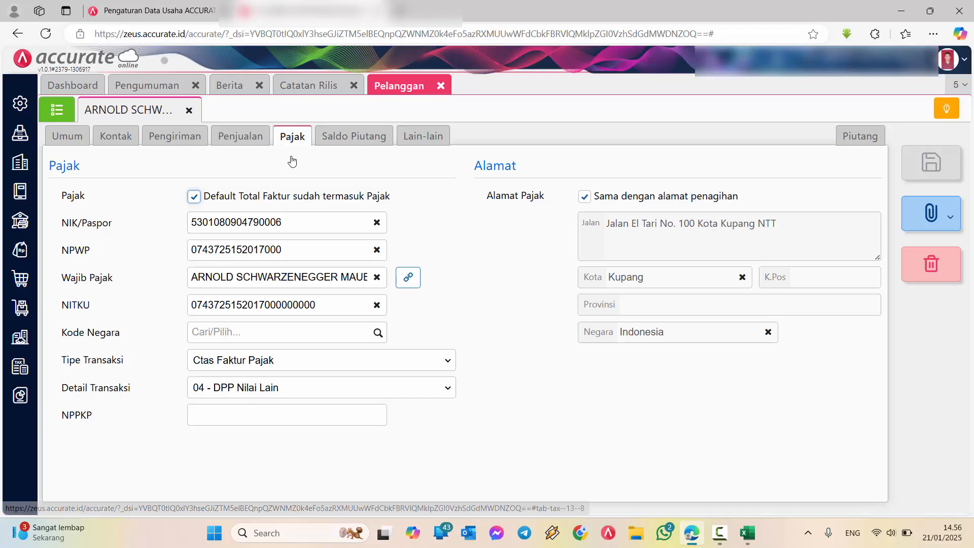
Check the customer's Tipe Transaksi, Detail Transaksi, NITKU and Kode Negara tax fields
left_click_drag(127, 361, 65, 364)
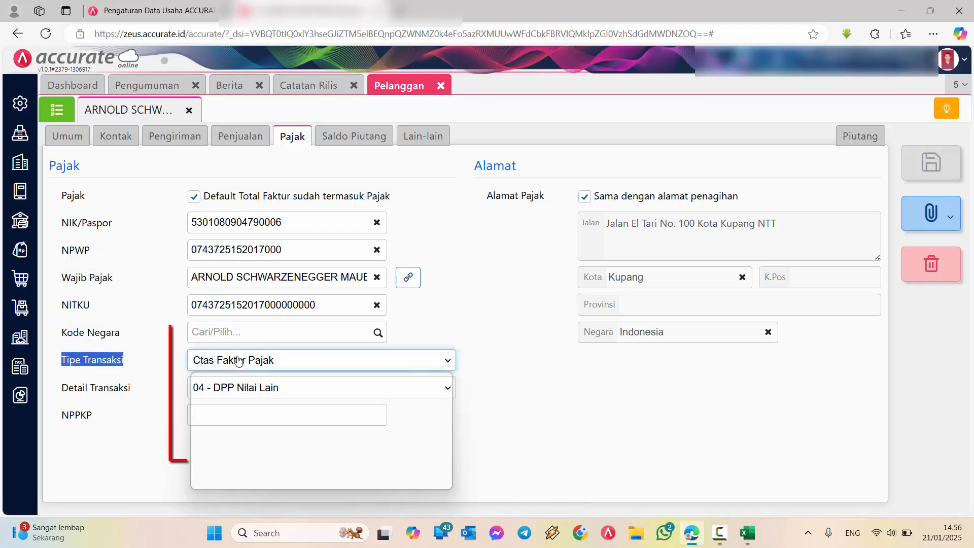
left_click(246, 389)
left_click(247, 391)
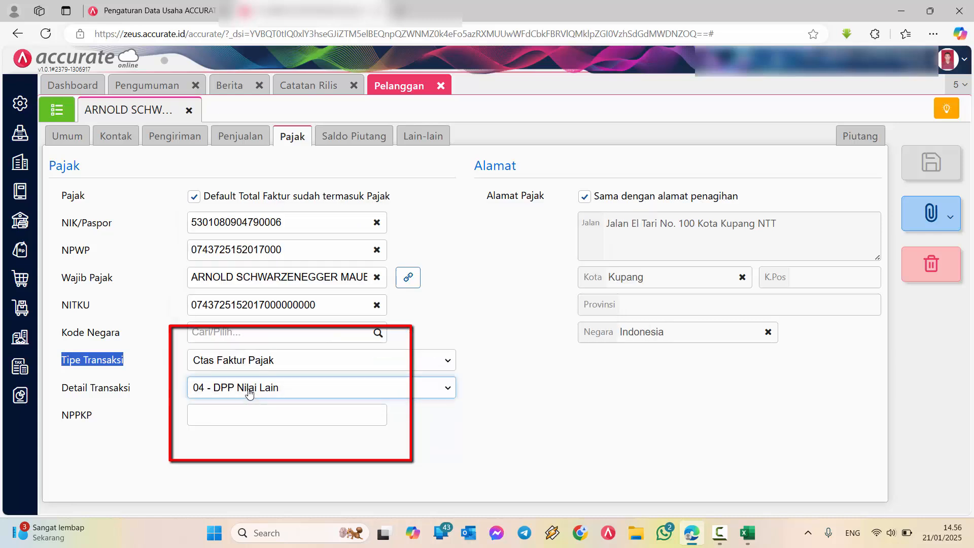
left_click(502, 297)
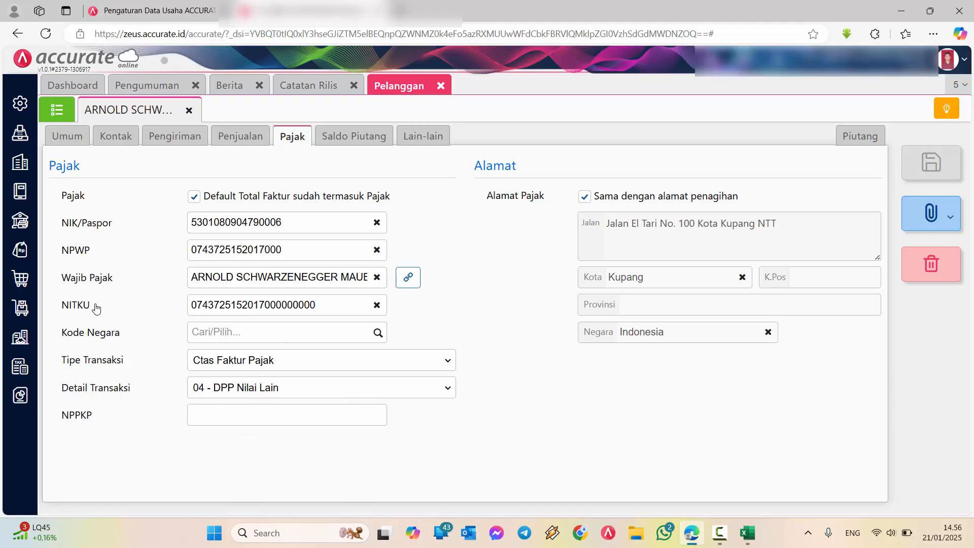
left_click_drag(96, 308, 63, 310)
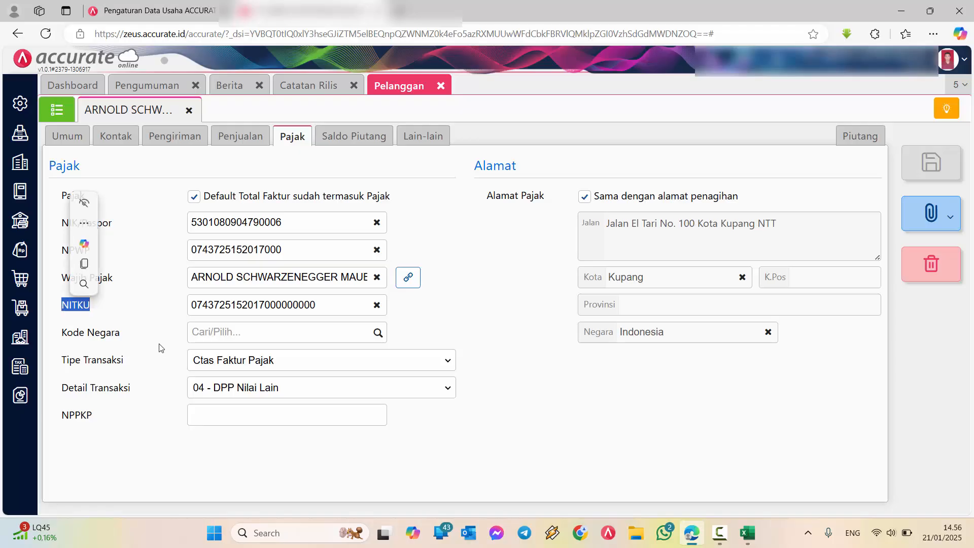
left_click_drag(121, 333, 68, 334)
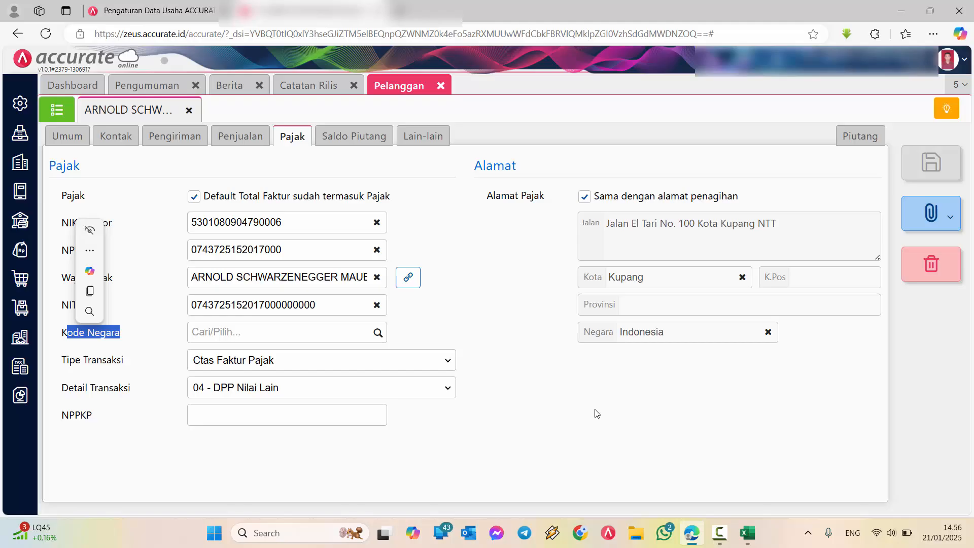
left_click(941, 537)
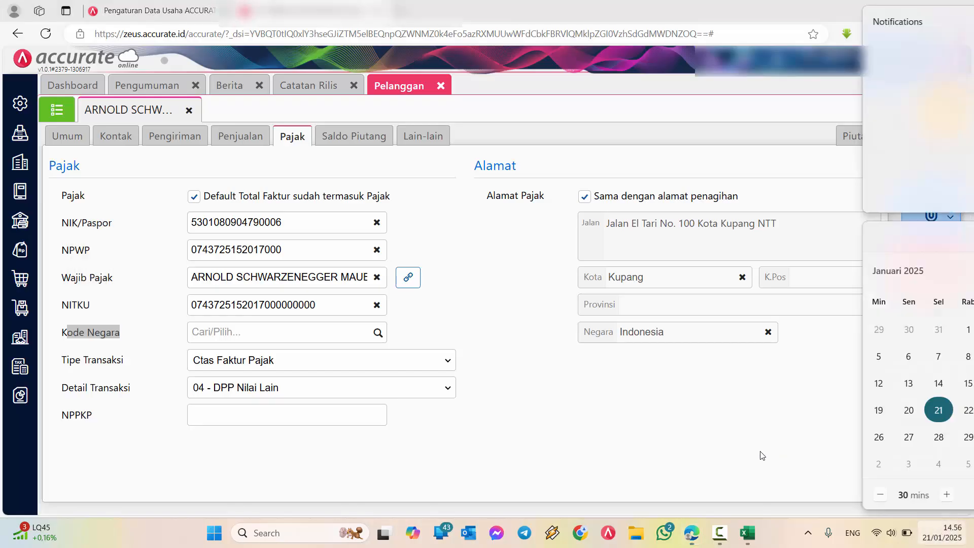
Try to set the customer's Kode Negara to IDN for Indonesia and save the record
left_click(304, 325)
left_click(357, 327)
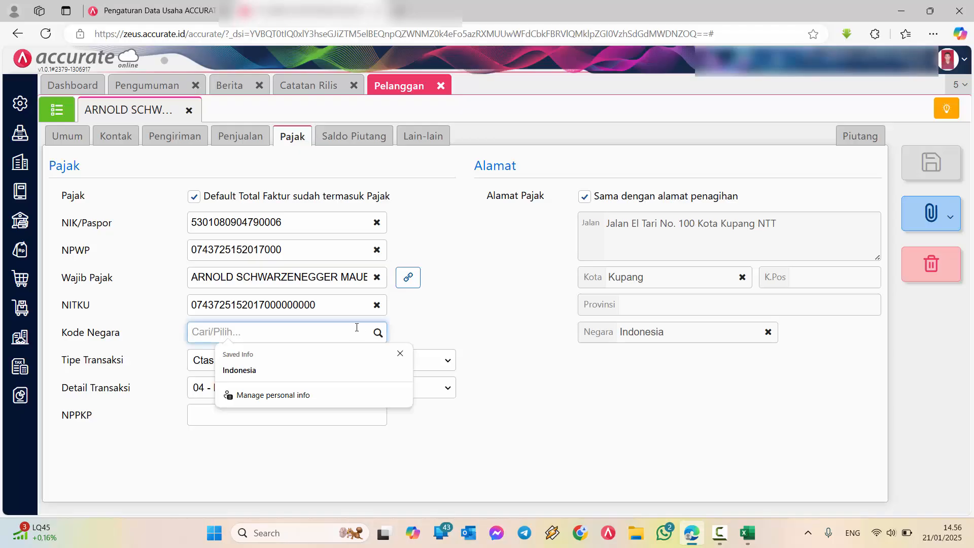
type("indonesia")
key("Return")
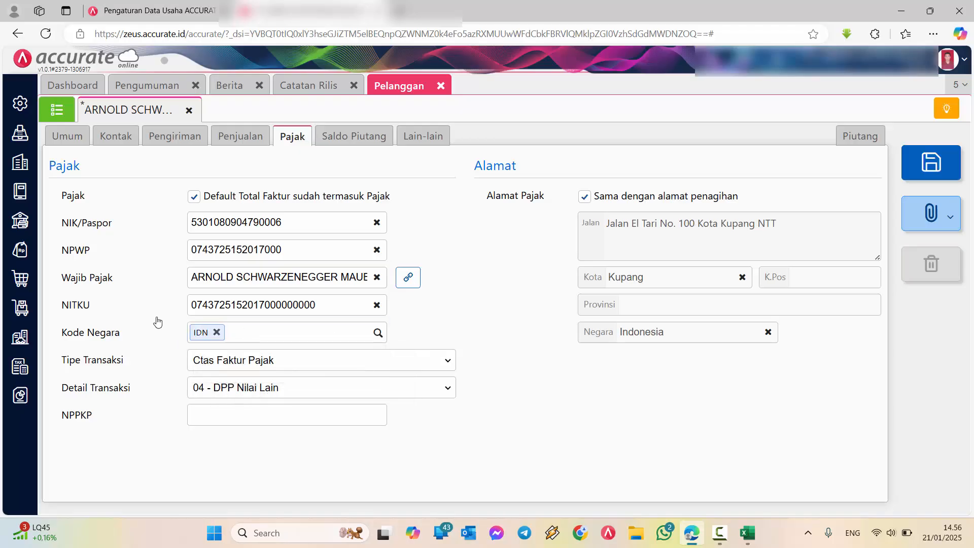
left_click(913, 161)
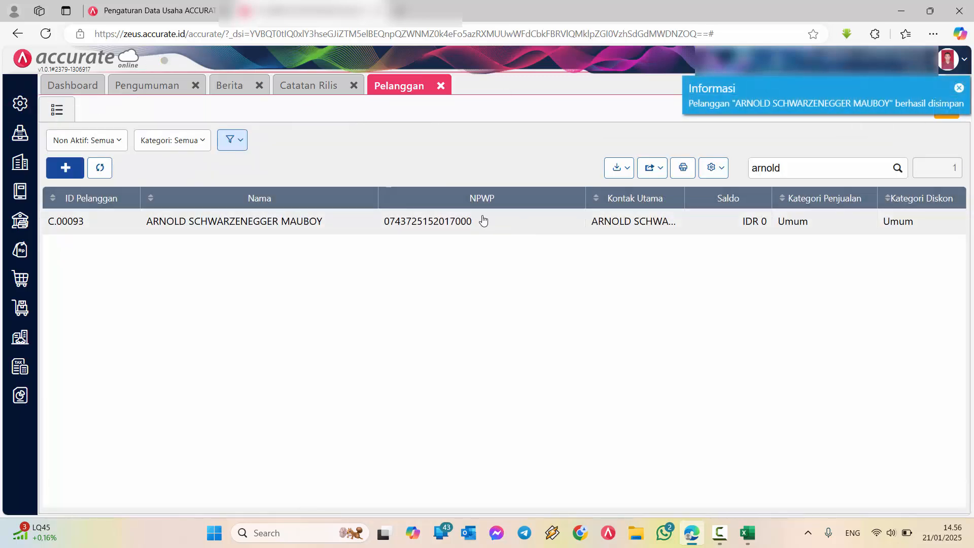
Reopen the customer's tax details and check the Kode Negara and NITKU fields
left_click(483, 220)
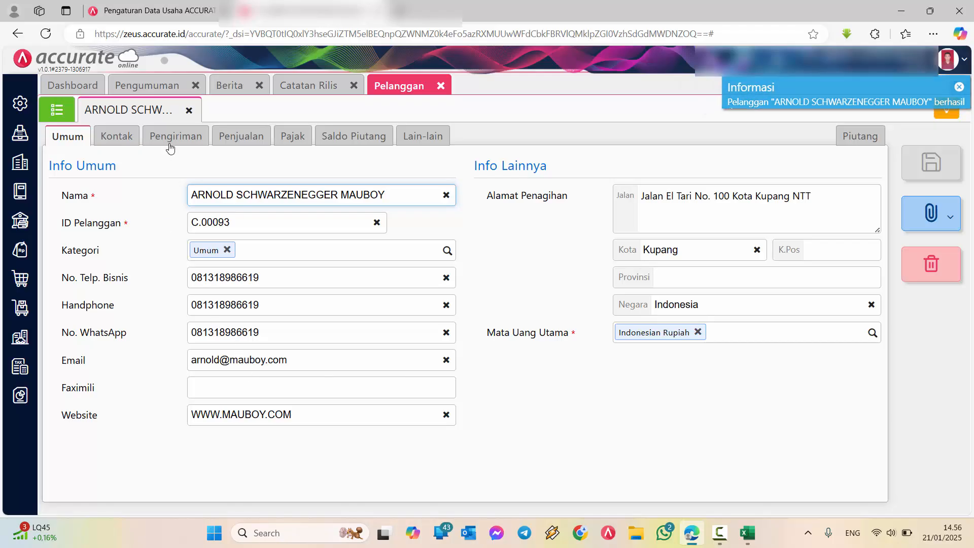
left_click(292, 138)
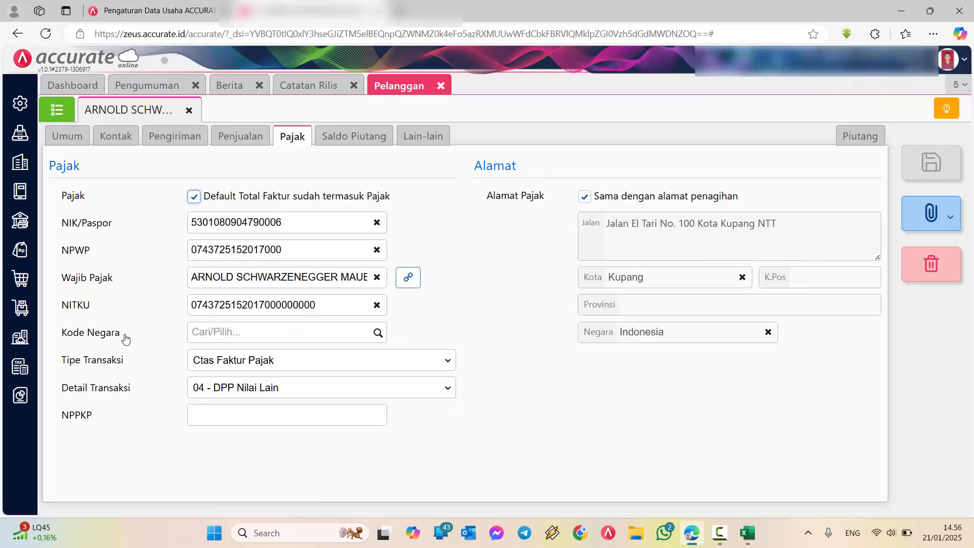
left_click_drag(124, 337, 65, 344)
left_click(316, 350)
left_click_drag(91, 307, 62, 306)
Switch to the daftar-pelanggan-contoh workbook in Excel to review its columns, and return to the customer's tax details in Accurate
left_click(754, 532)
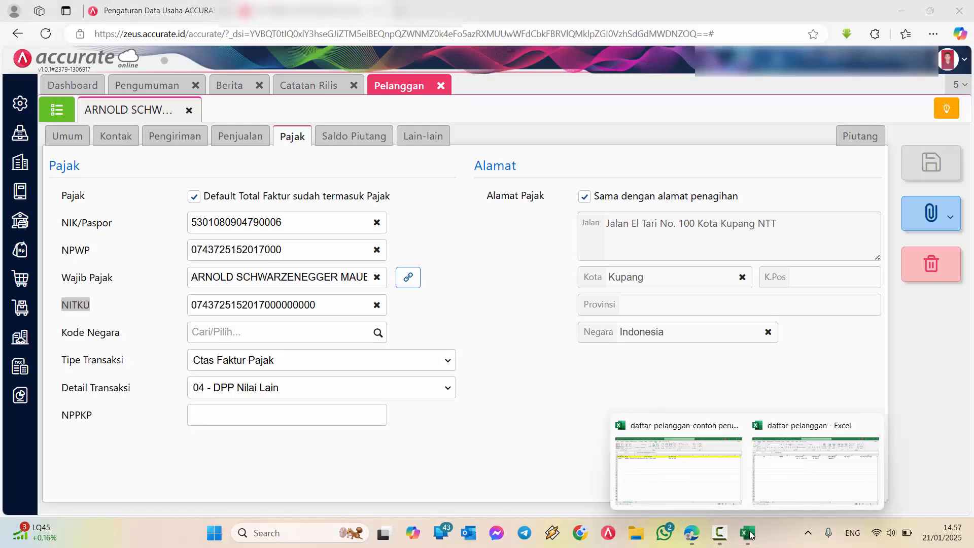
left_click(694, 464)
left_click(456, 233)
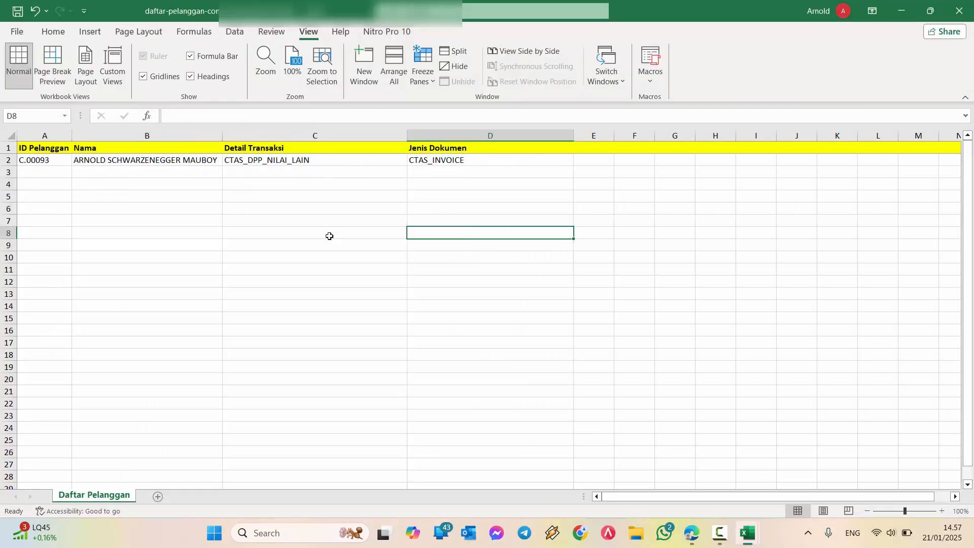
left_click(901, 11)
left_click(491, 283)
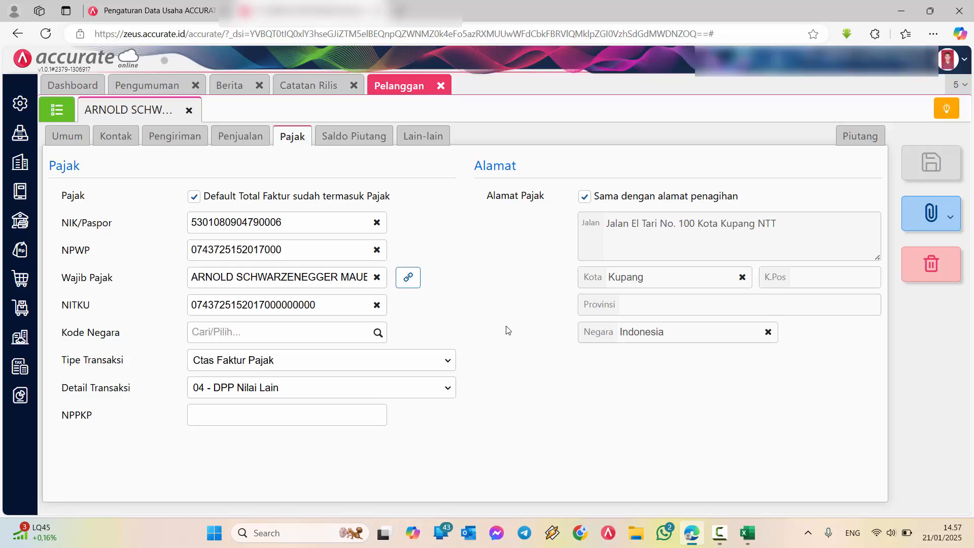
Turn off Sama dengan alamat penagihan for the tax address and review the customer's Pengiriman, Penjualan, Umum and Saldo Piutang data
left_click(584, 197)
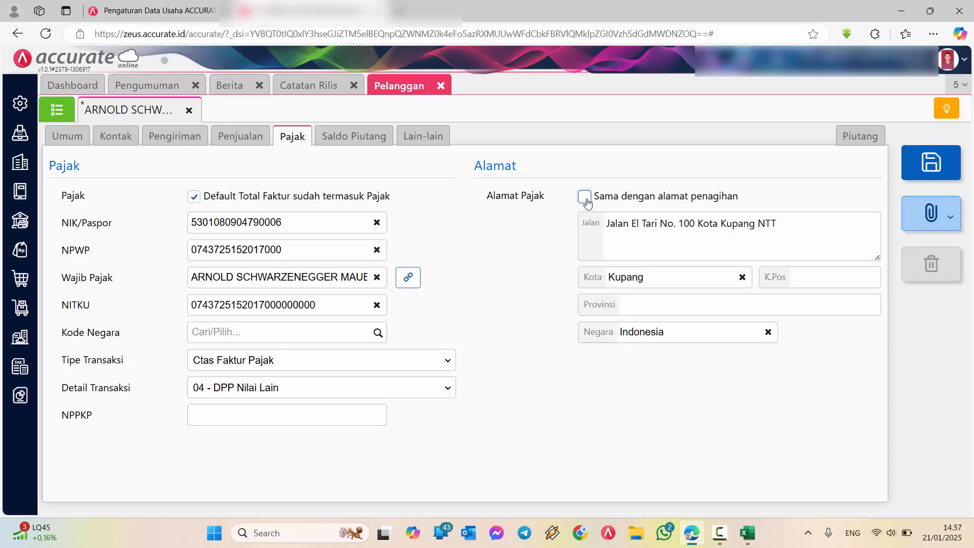
left_click(120, 141)
left_click(165, 136)
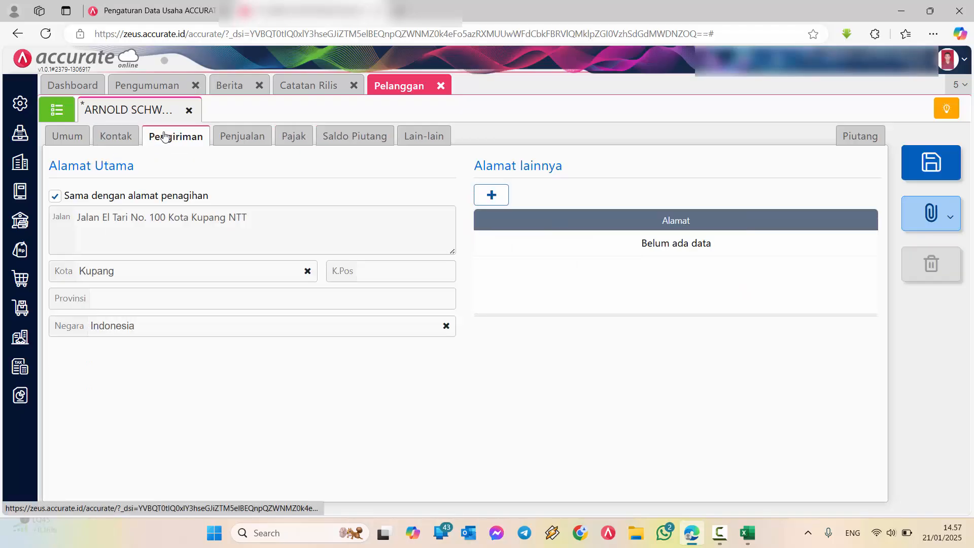
left_click(248, 143)
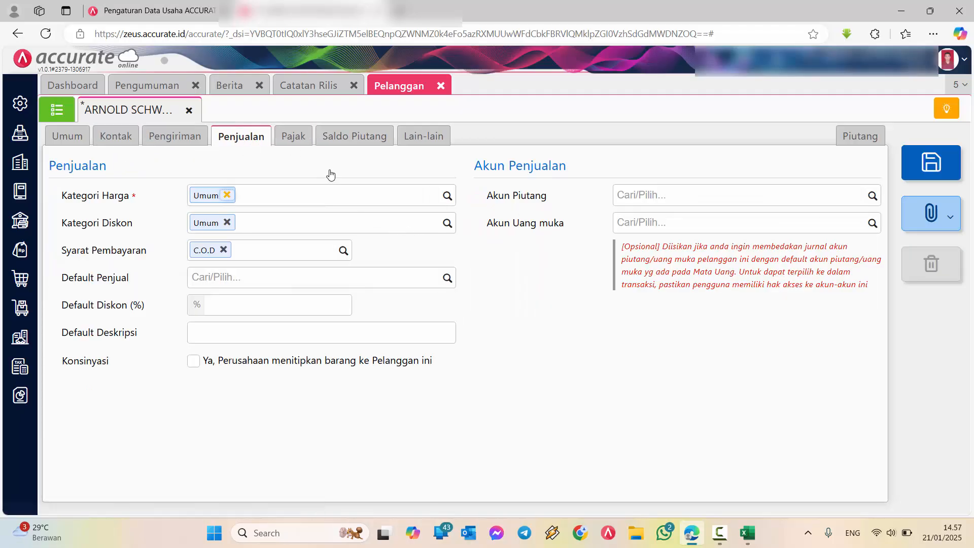
mouse_move(692, 532)
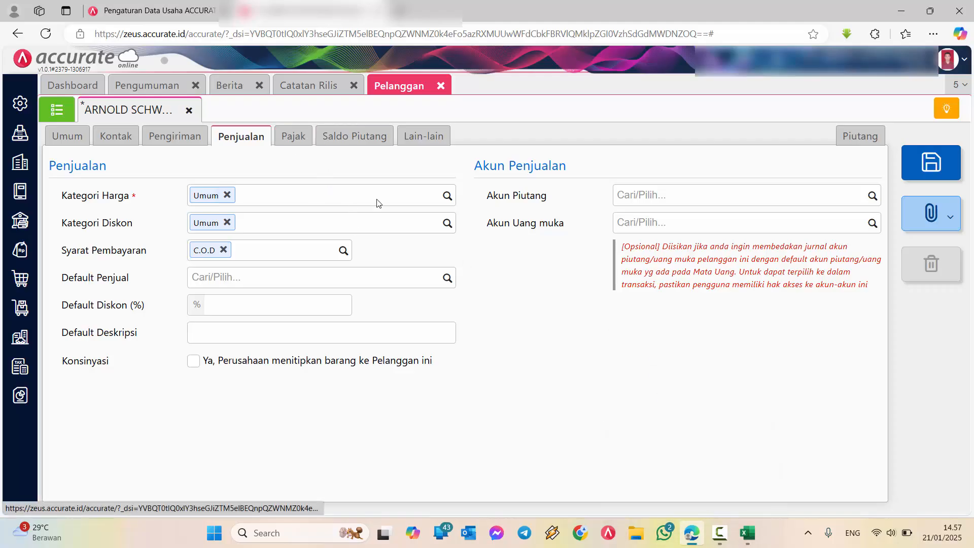
left_click(291, 136)
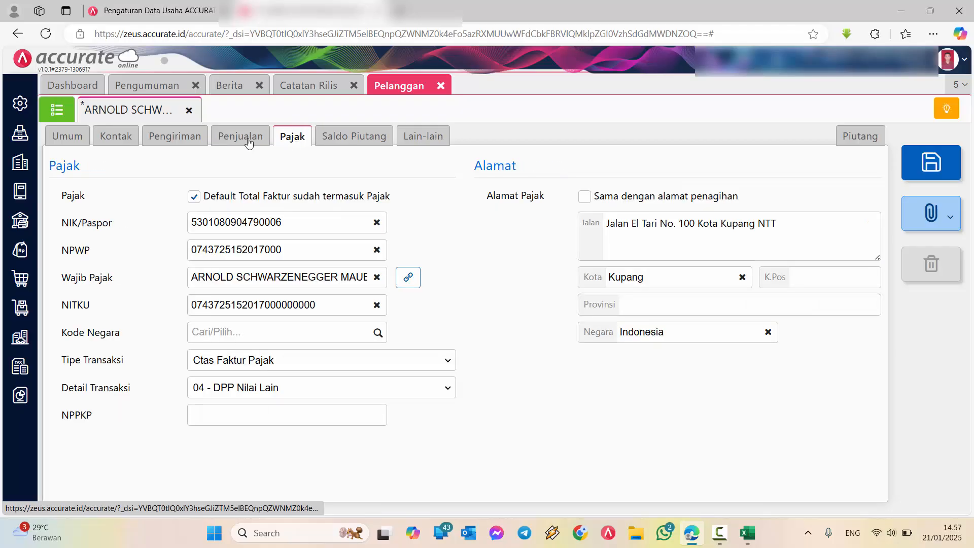
left_click(185, 141)
left_click(71, 136)
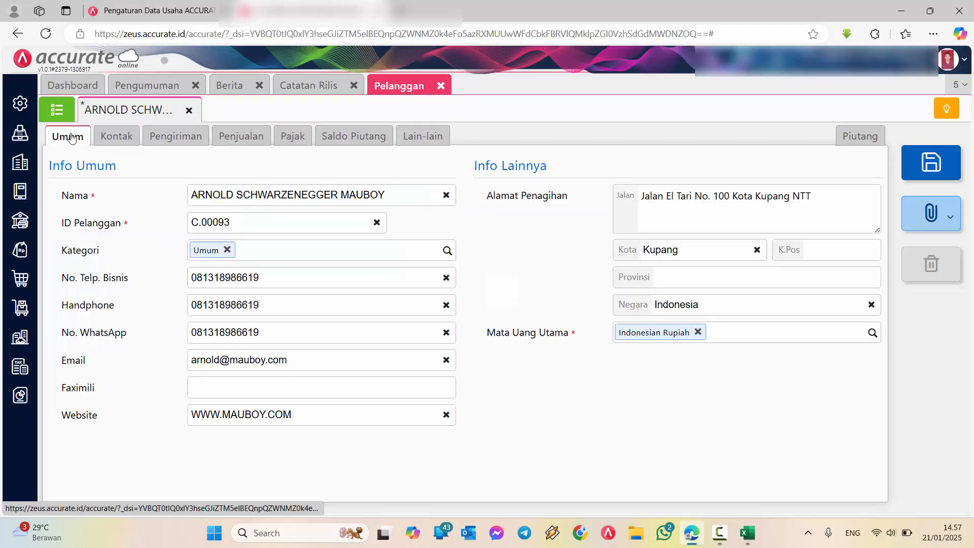
left_click(175, 136)
left_click(321, 137)
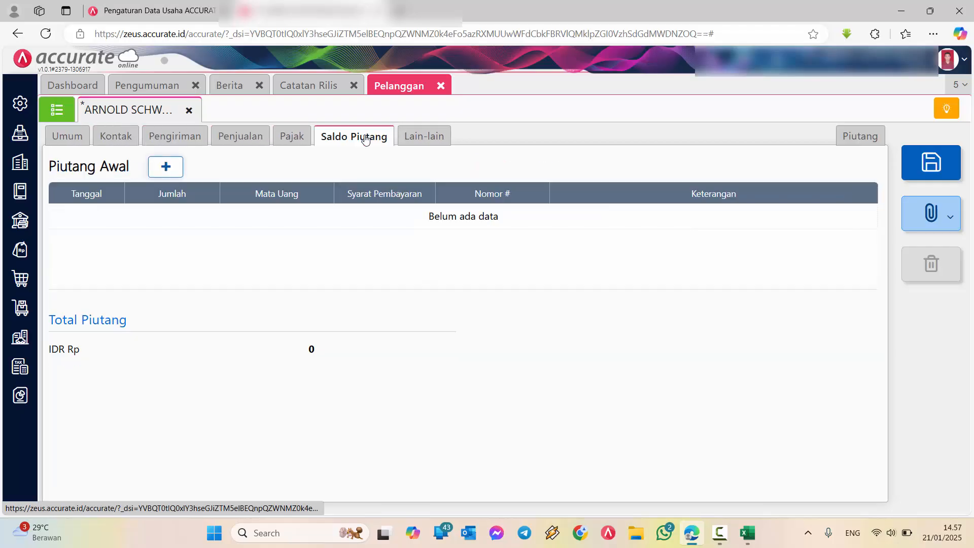
left_click(291, 136)
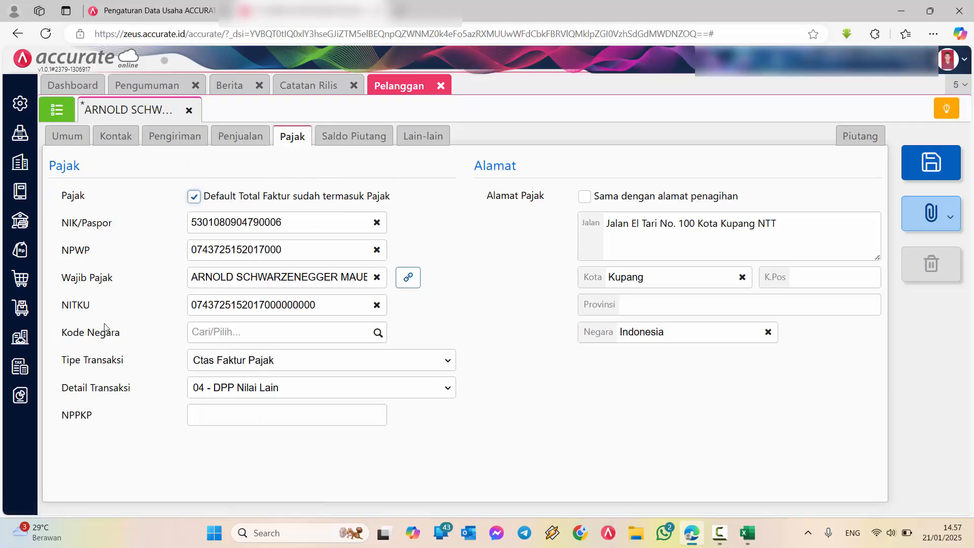
Review the Tipe Transaksi, Detail Transaksi, NIK/Paspor and NPWP fields in the customer's tax details
left_click_drag(125, 361, 58, 362)
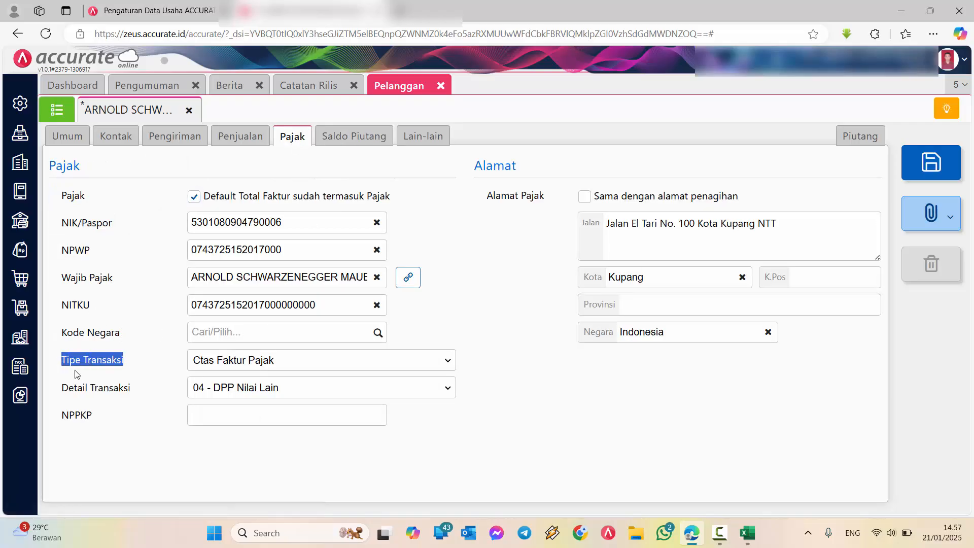
left_click_drag(129, 390, 64, 396)
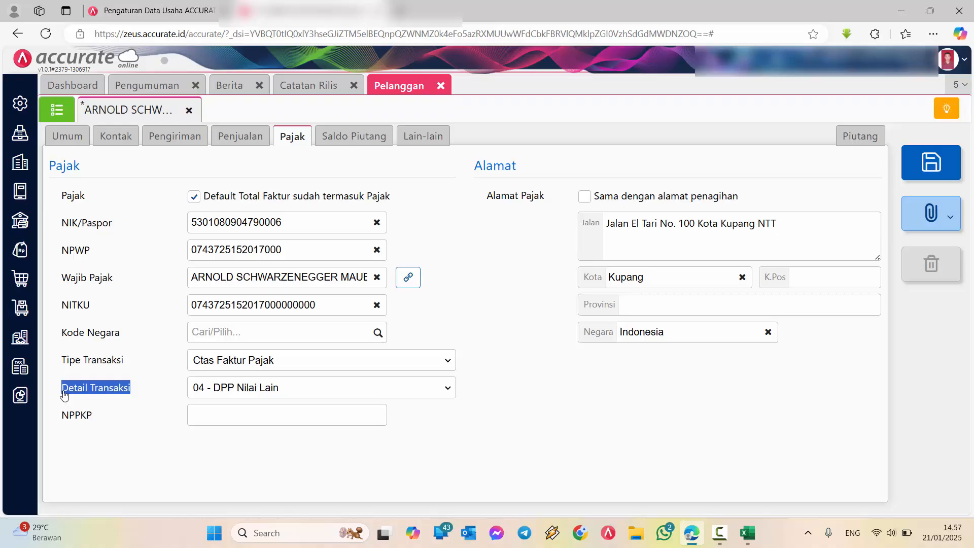
left_click_drag(112, 223, 69, 223)
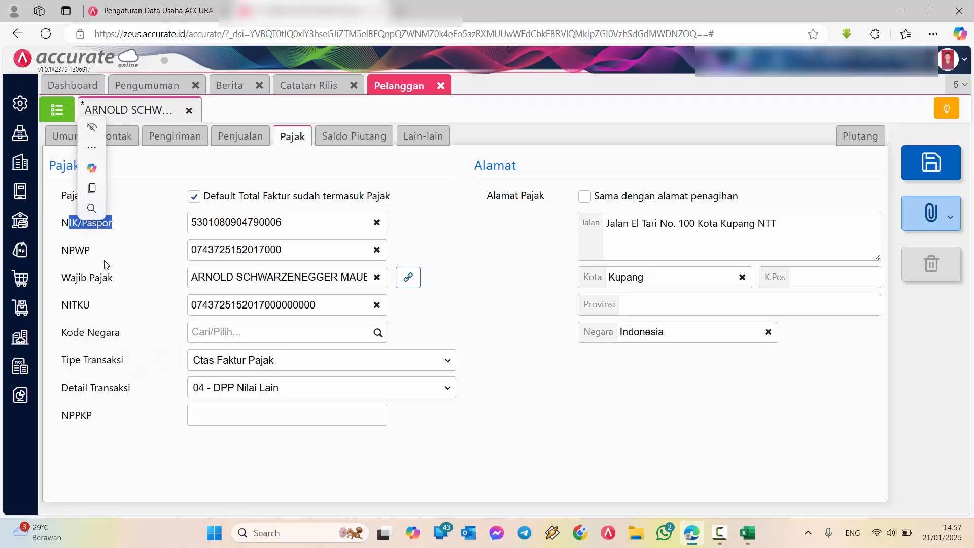
left_click_drag(105, 265, 61, 250)
left_click(99, 301)
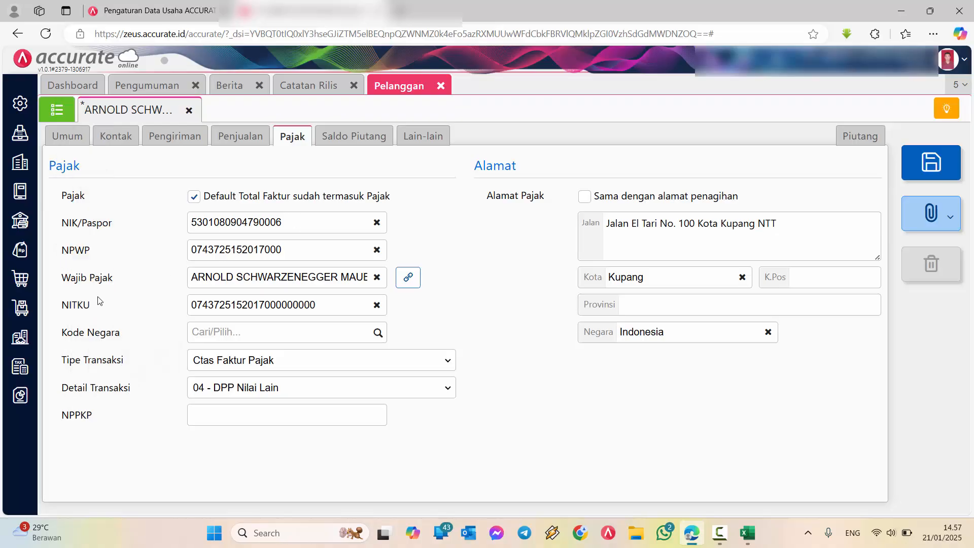